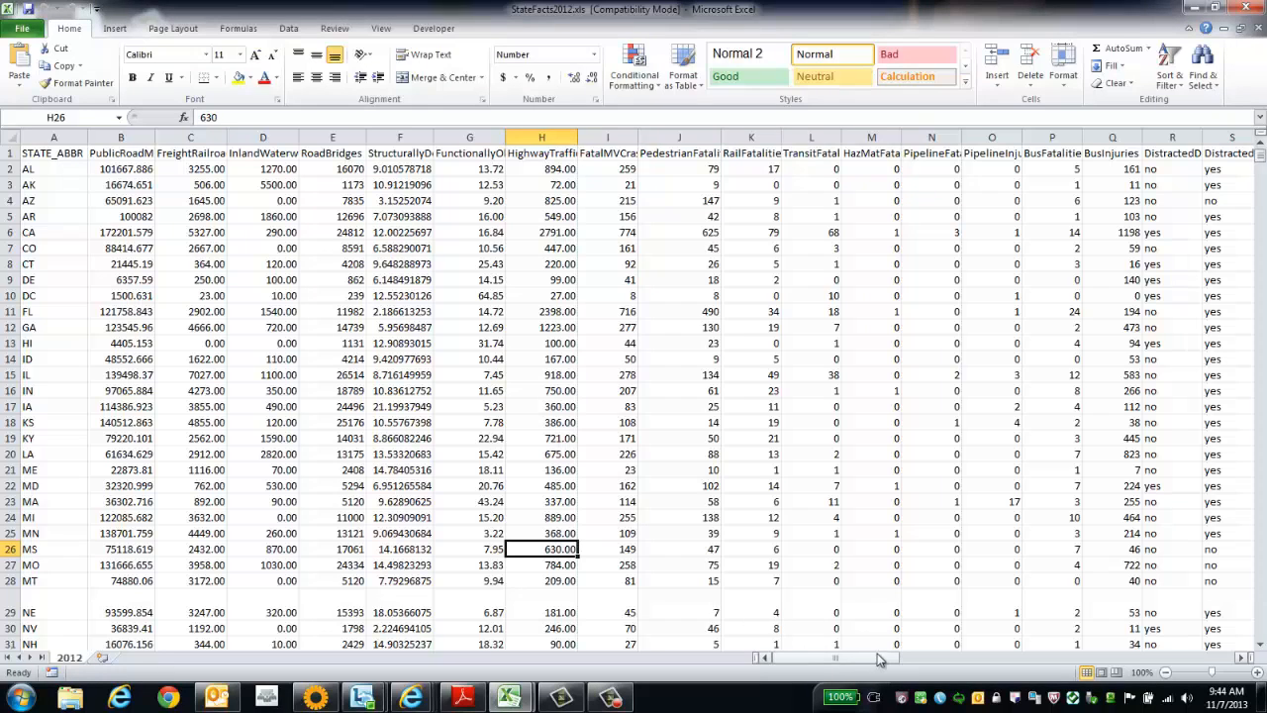
Clear the contents of the Agency, Website and Telephone columns (AS to AU).
left_click_drag(890, 658, 1245, 690)
left_click_drag(926, 137, 987, 138)
left_click_drag(1097, 137, 1160, 140)
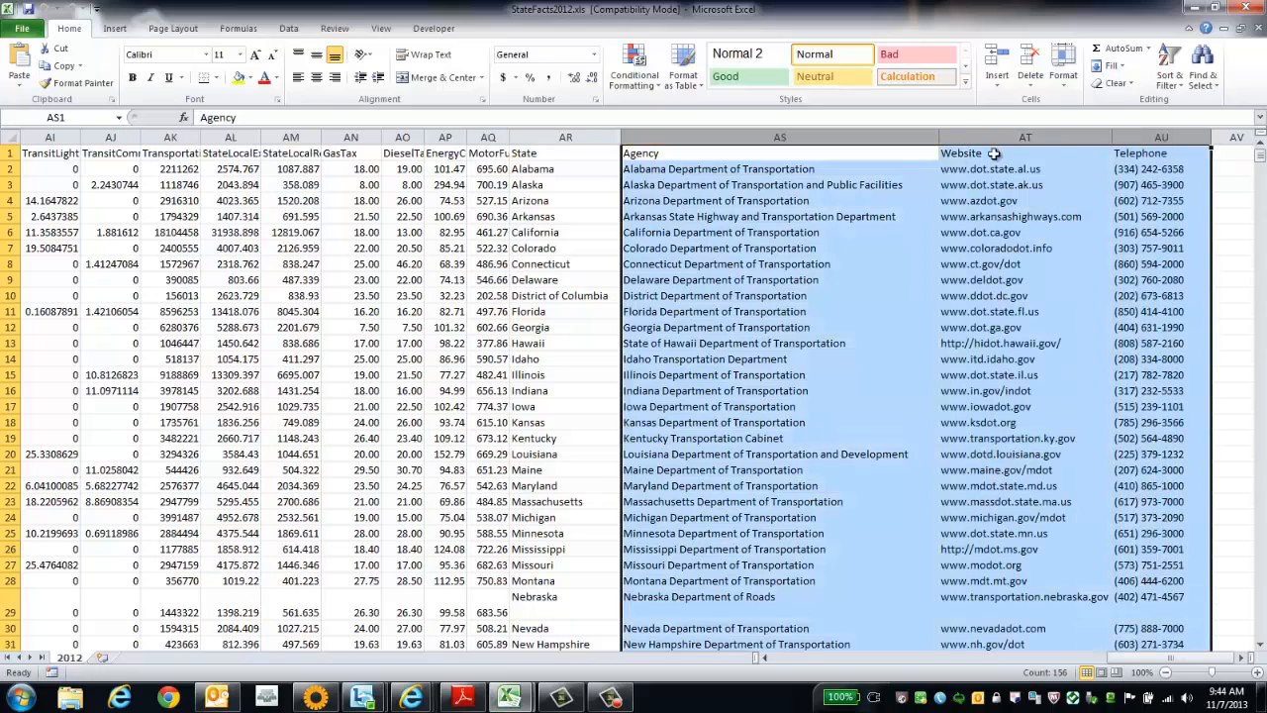
right_click(909, 139)
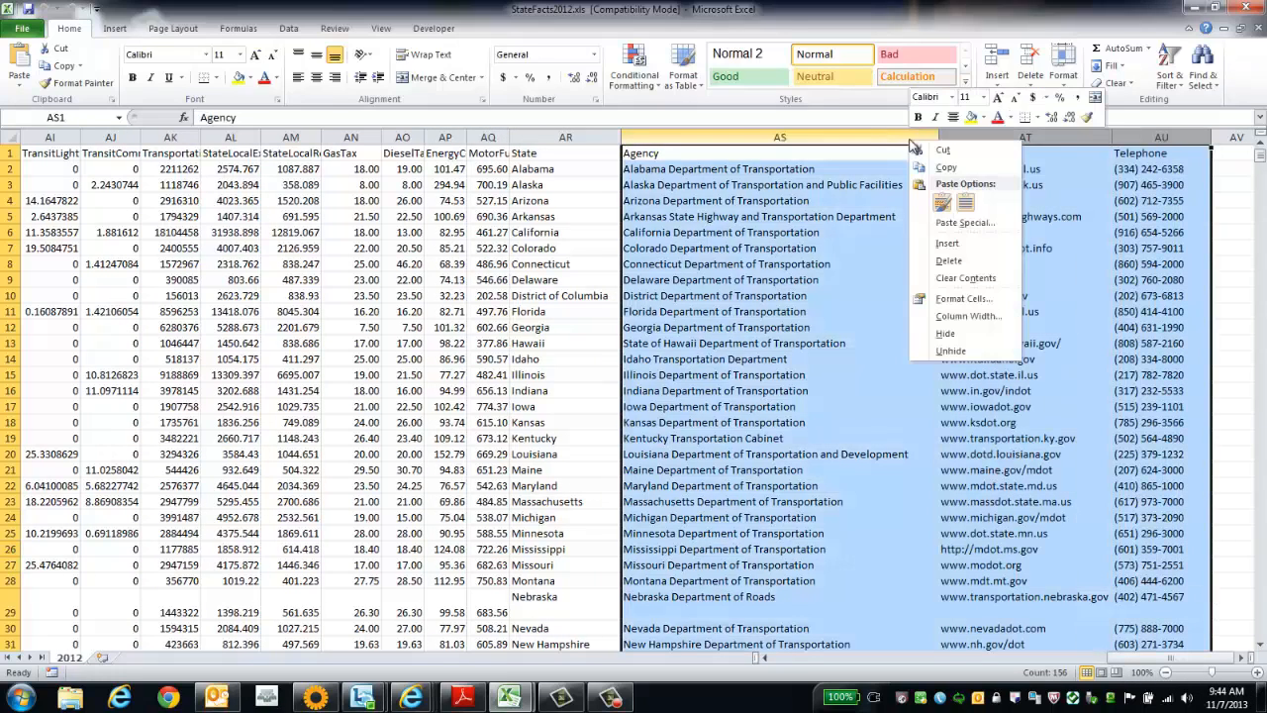
left_click(980, 279)
left_click(981, 277)
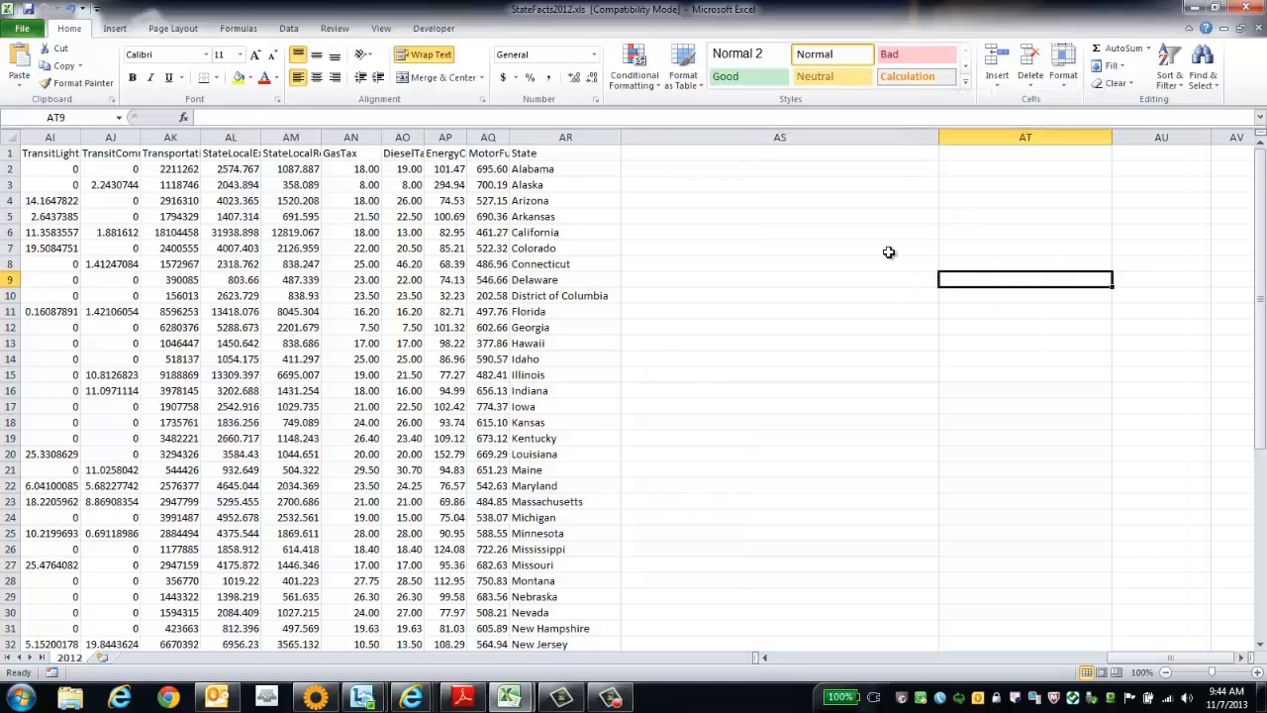
Cut the State column (AR) and paste it over the STATE_ABBR column in column A.
left_click(586, 139)
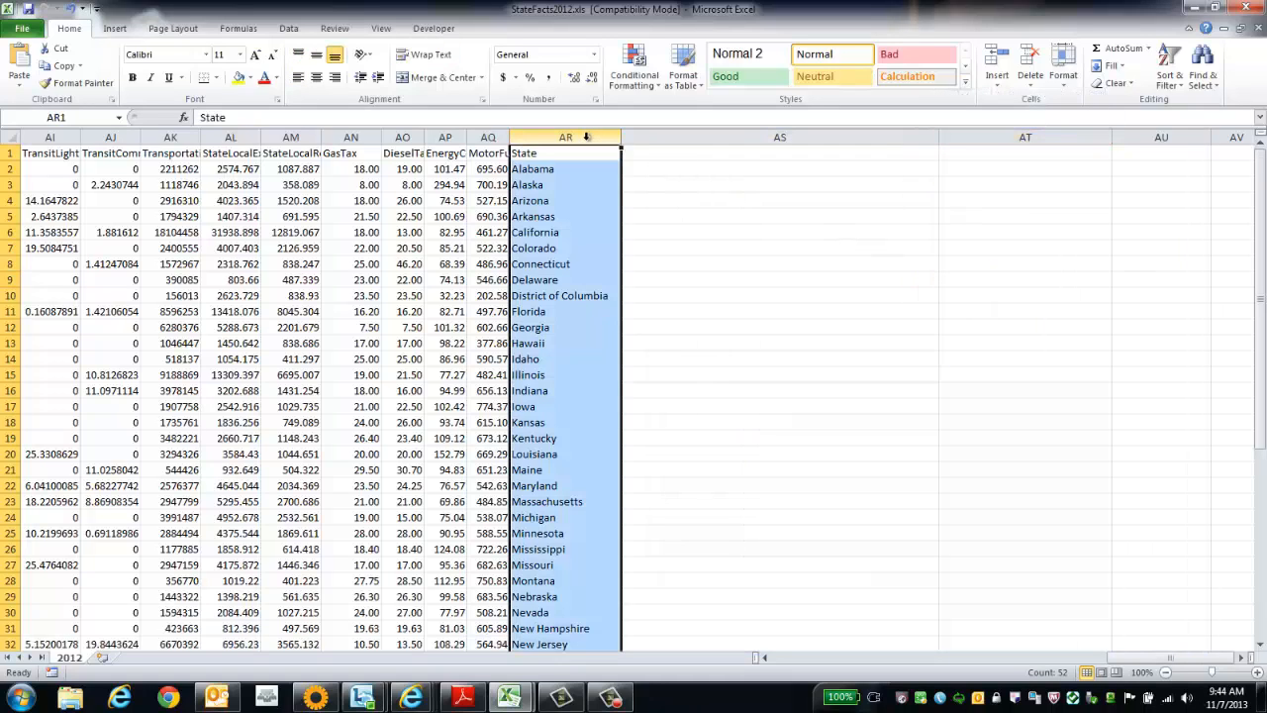
right_click(582, 147)
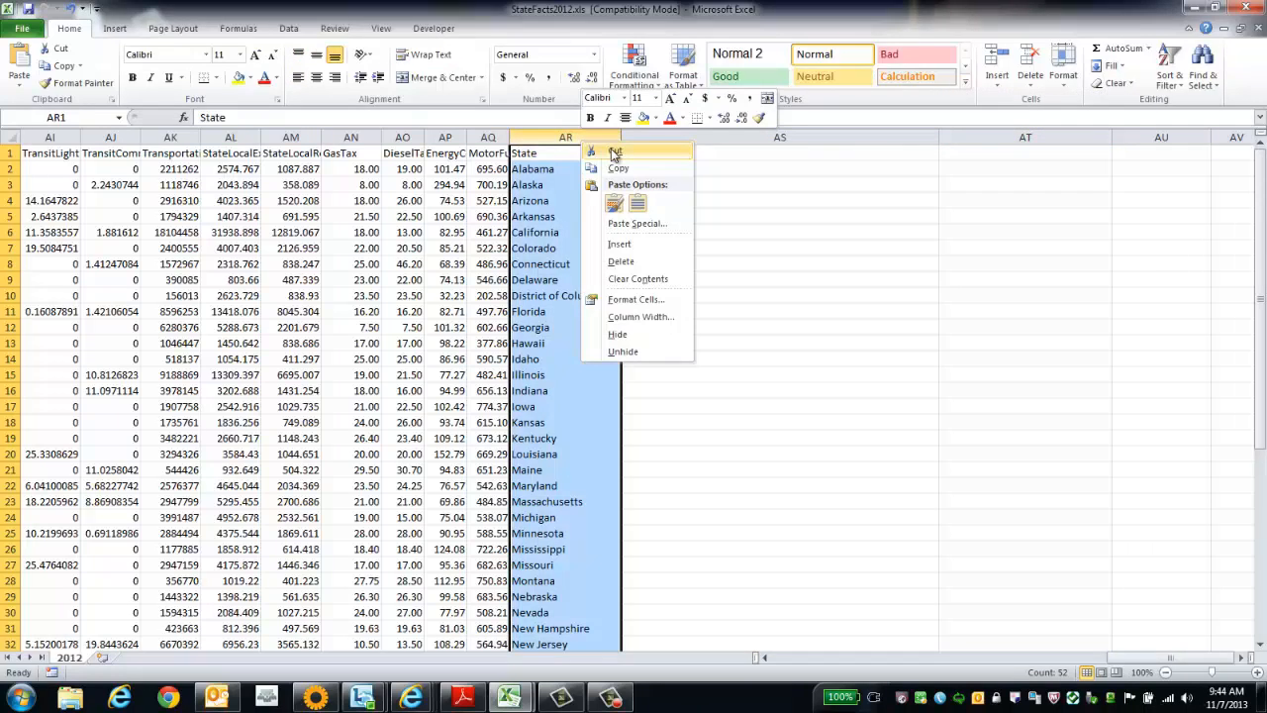
left_click(615, 153)
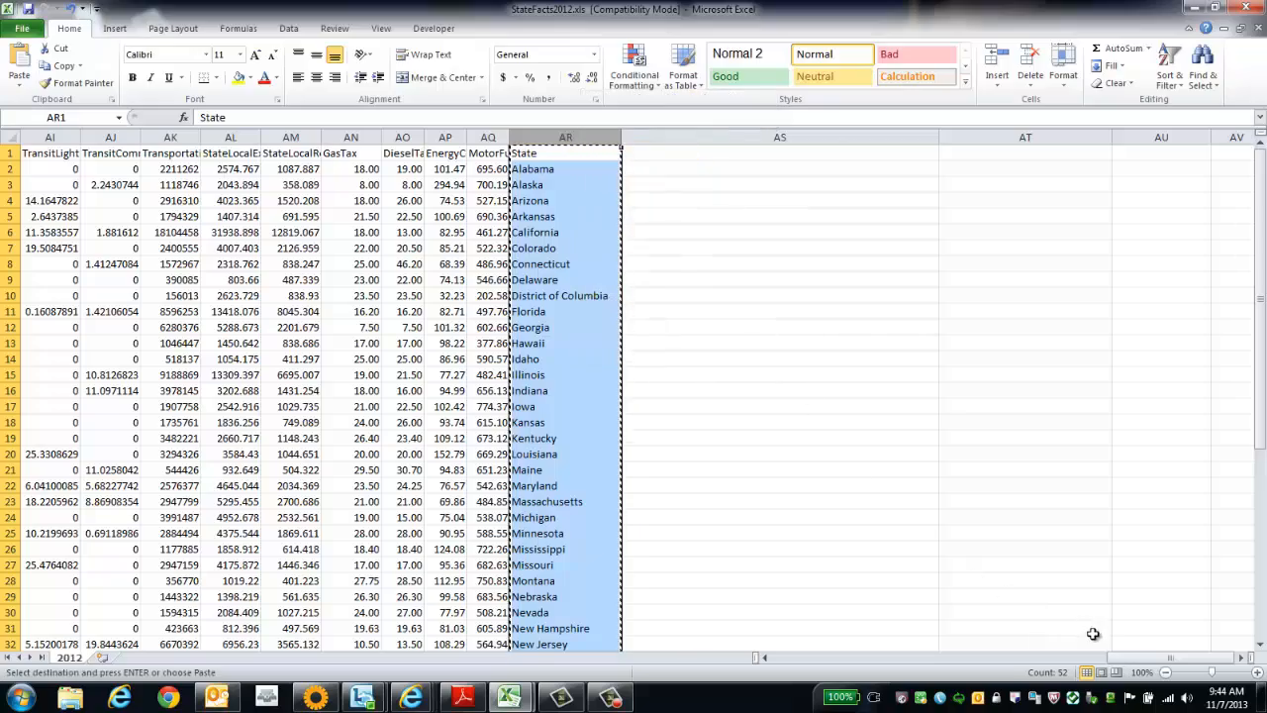
left_click_drag(1115, 658, 1085, 661)
left_click_drag(1003, 668, 813, 656)
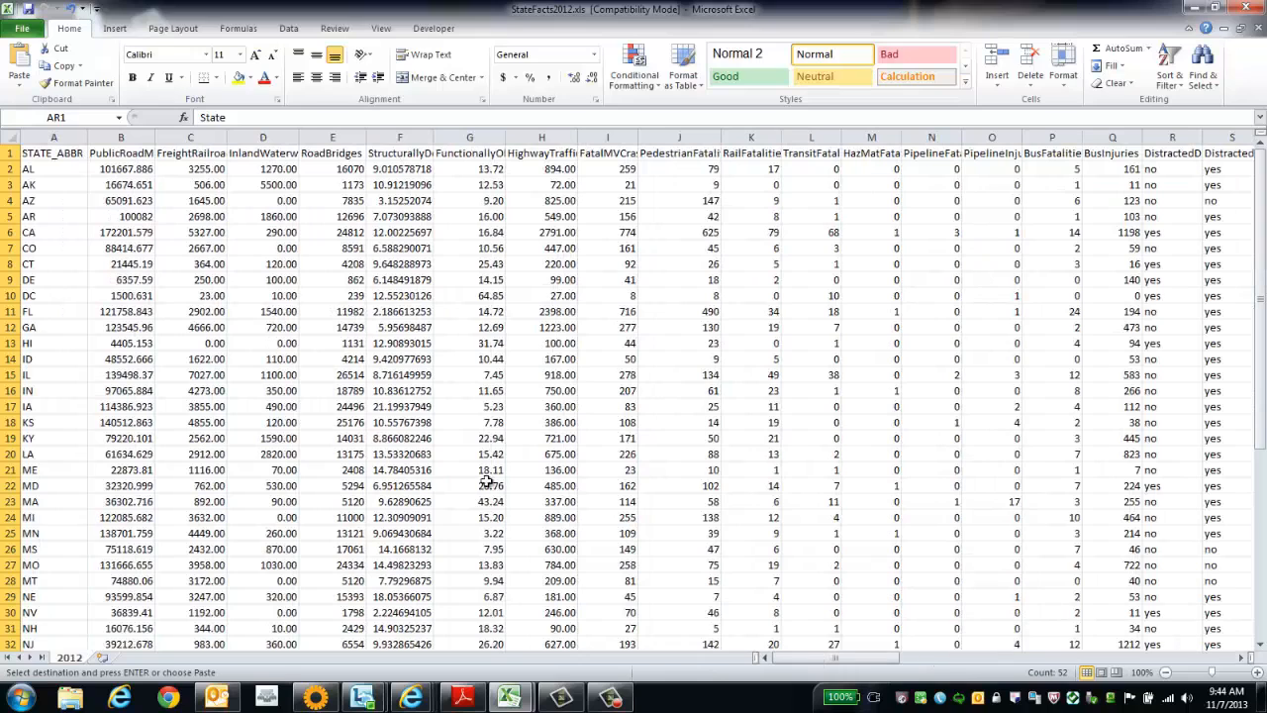
left_click(71, 139)
right_click(72, 140)
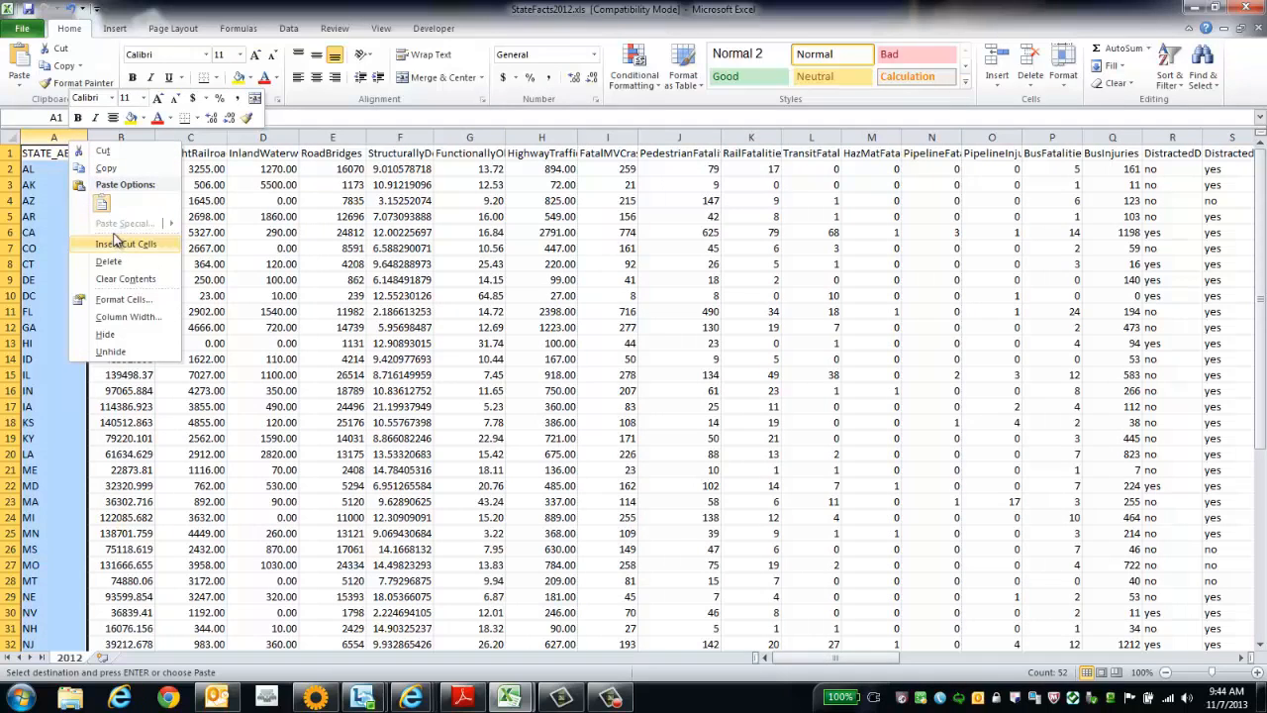
left_click(54, 135)
key("Return")
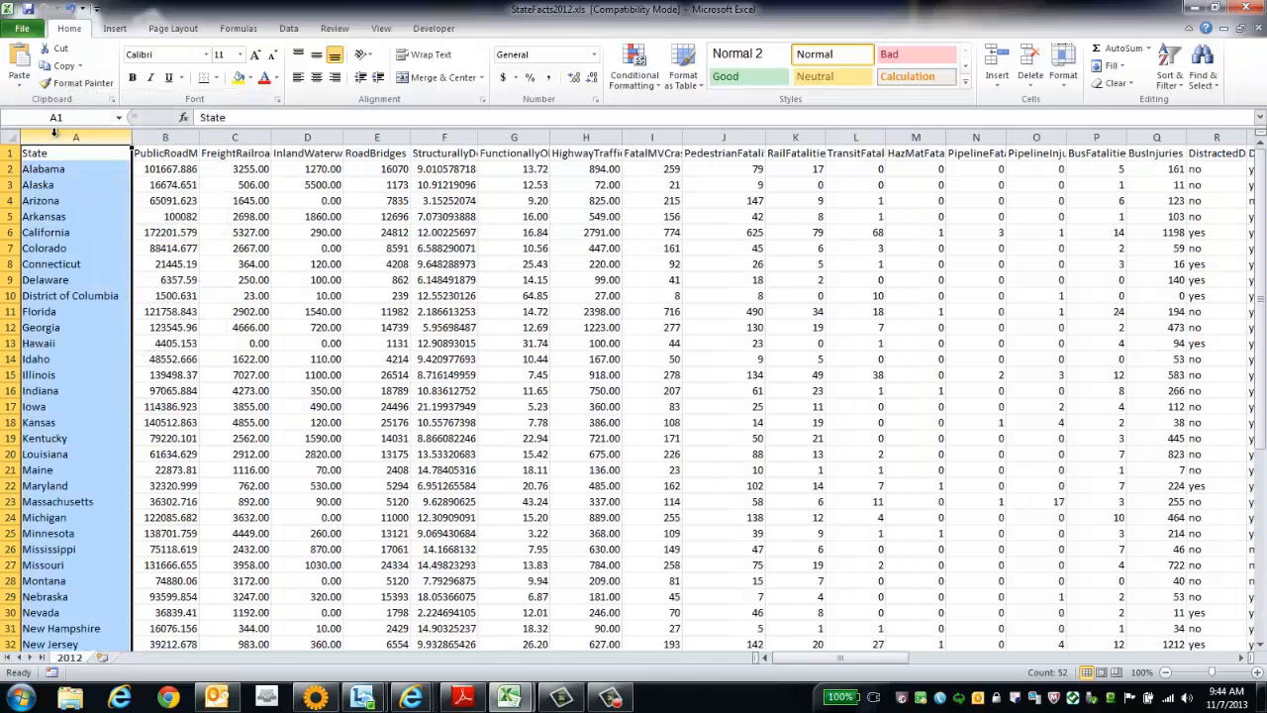
left_click(168, 193)
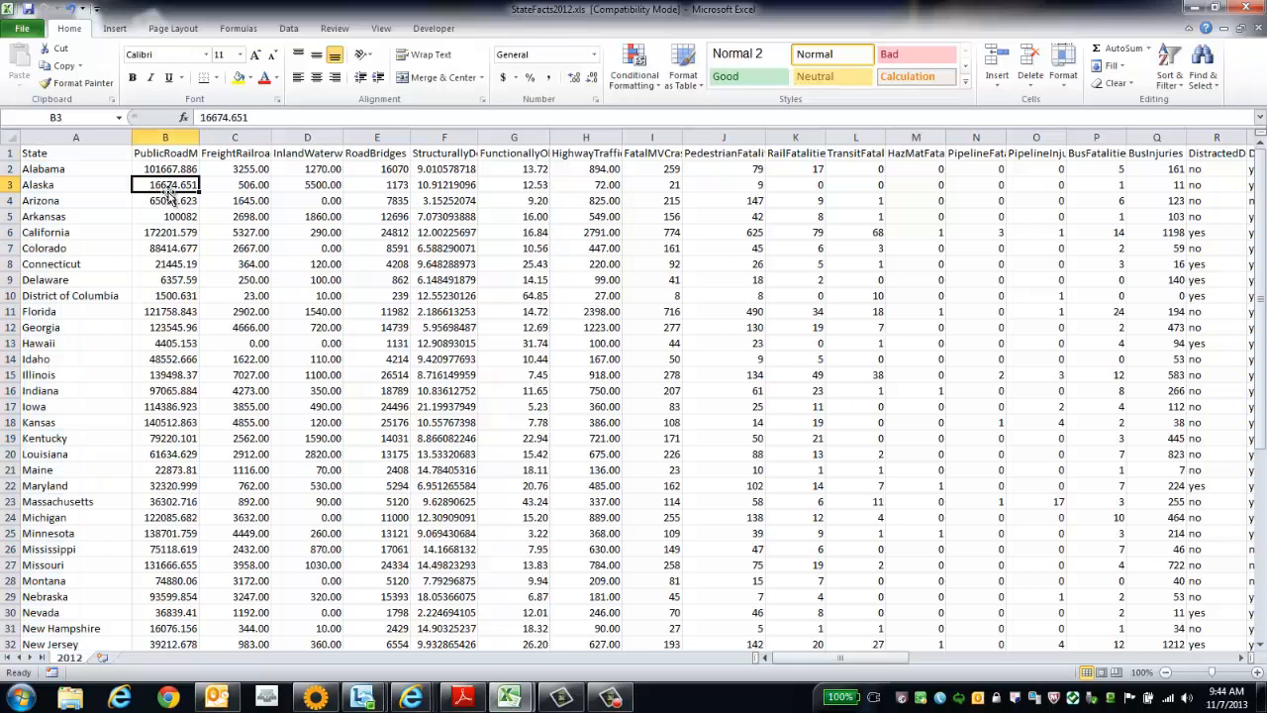
Make all the column headings in row 1 bold, from State through to the last heading.
left_click(97, 154)
left_click_drag(97, 153, 695, 155)
left_click(132, 77)
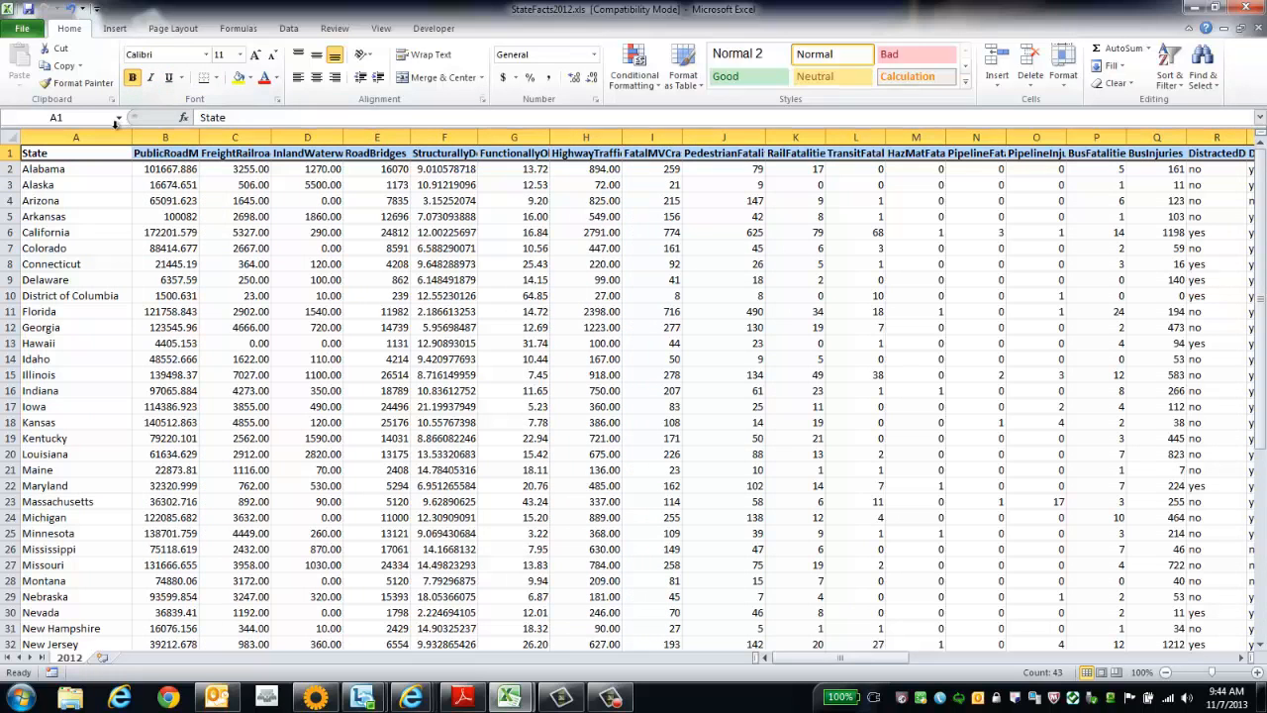
Auto-fit the width of all data columns, from column A to AR, to their contents.
left_click_drag(114, 136, 904, 138)
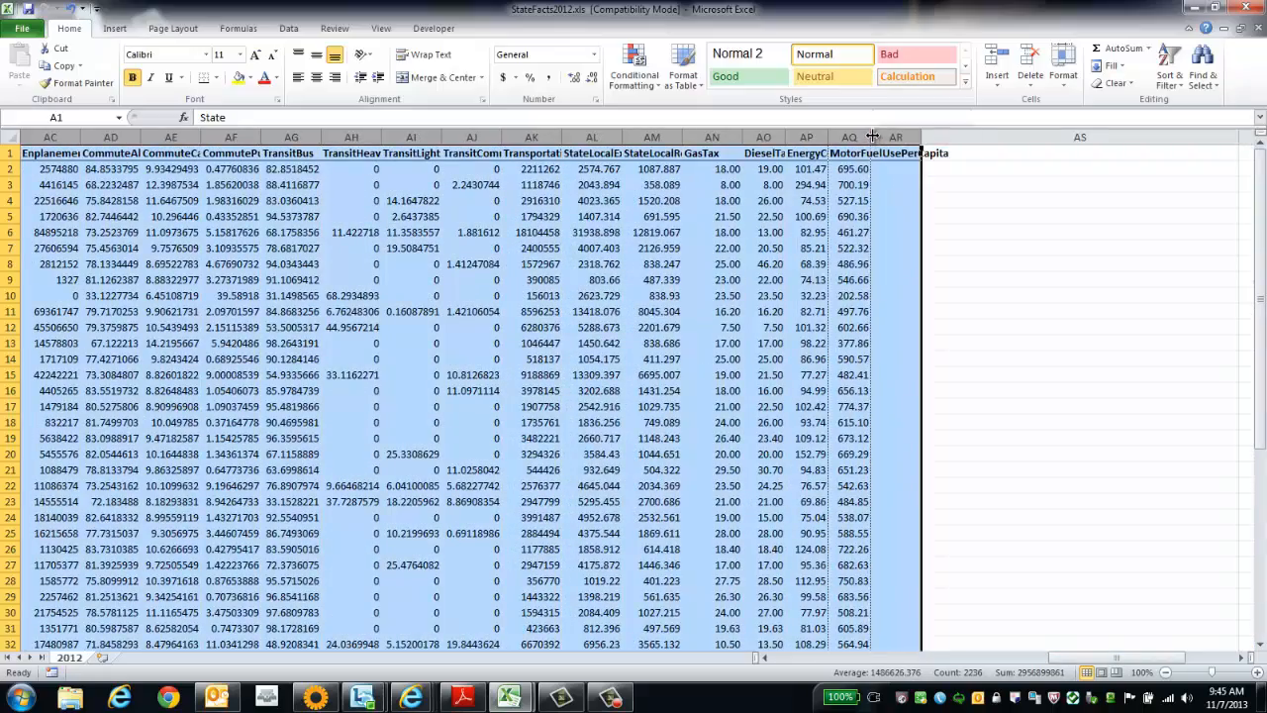
double_click(872, 136)
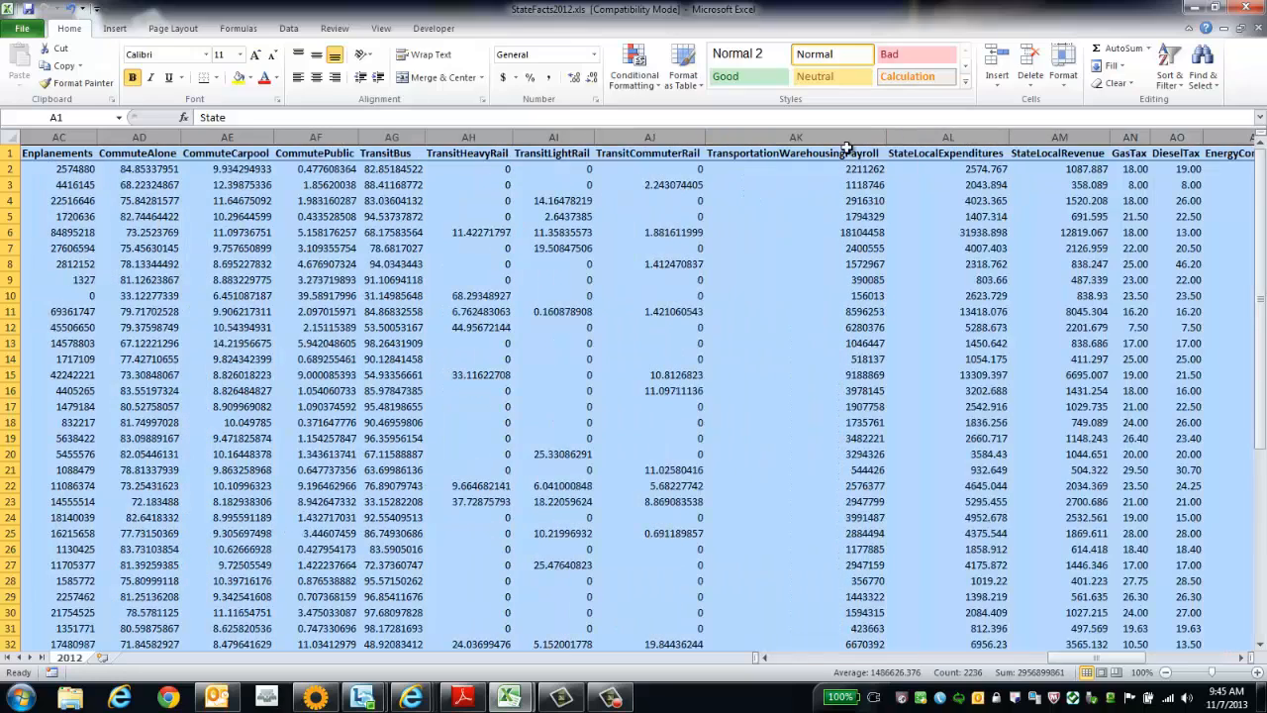
left_click(673, 264)
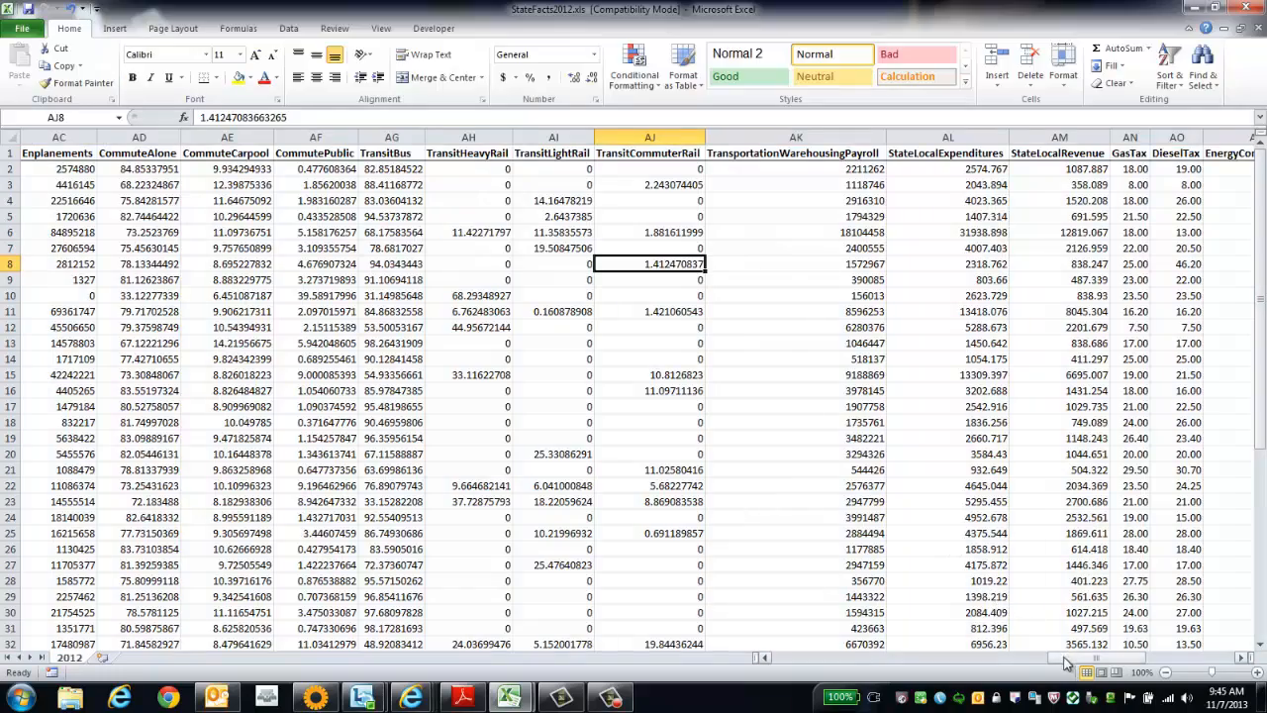
Clear and delete the HazMatFatalities, PipelineFatalities and PipelineInjuries columns (M to O).
left_click_drag(1065, 657, 784, 661)
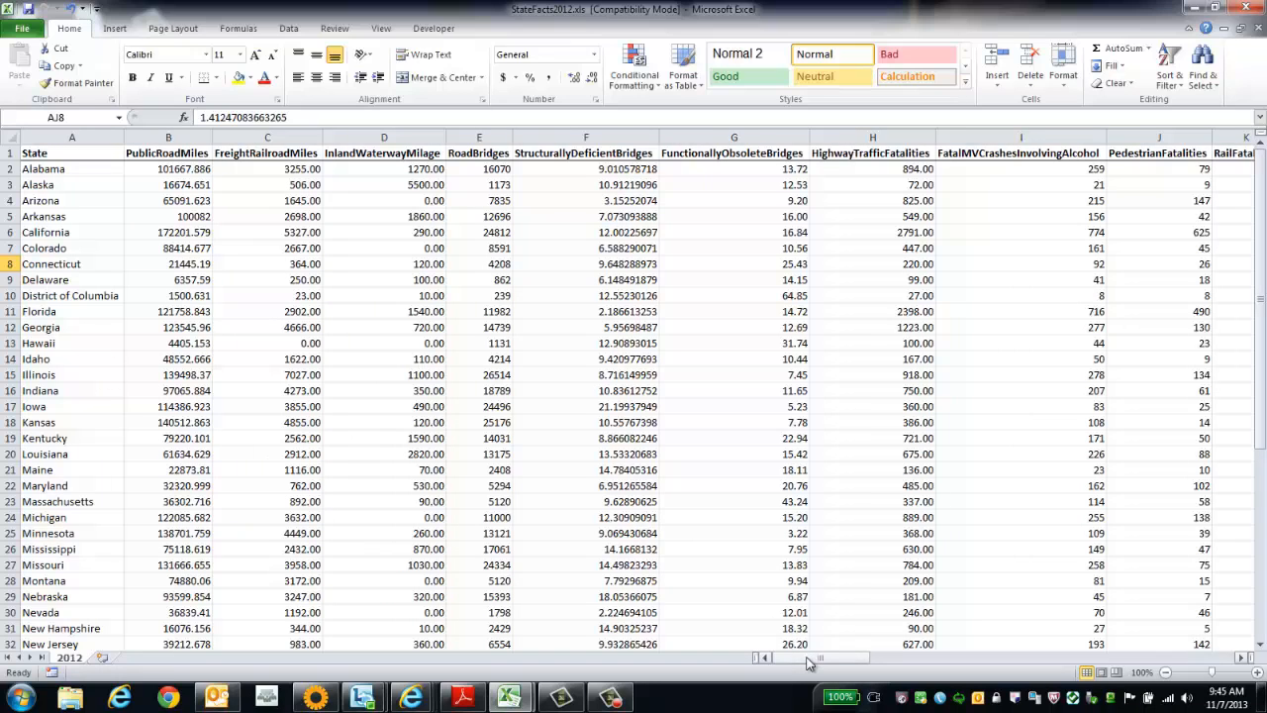
left_click_drag(811, 660, 875, 661)
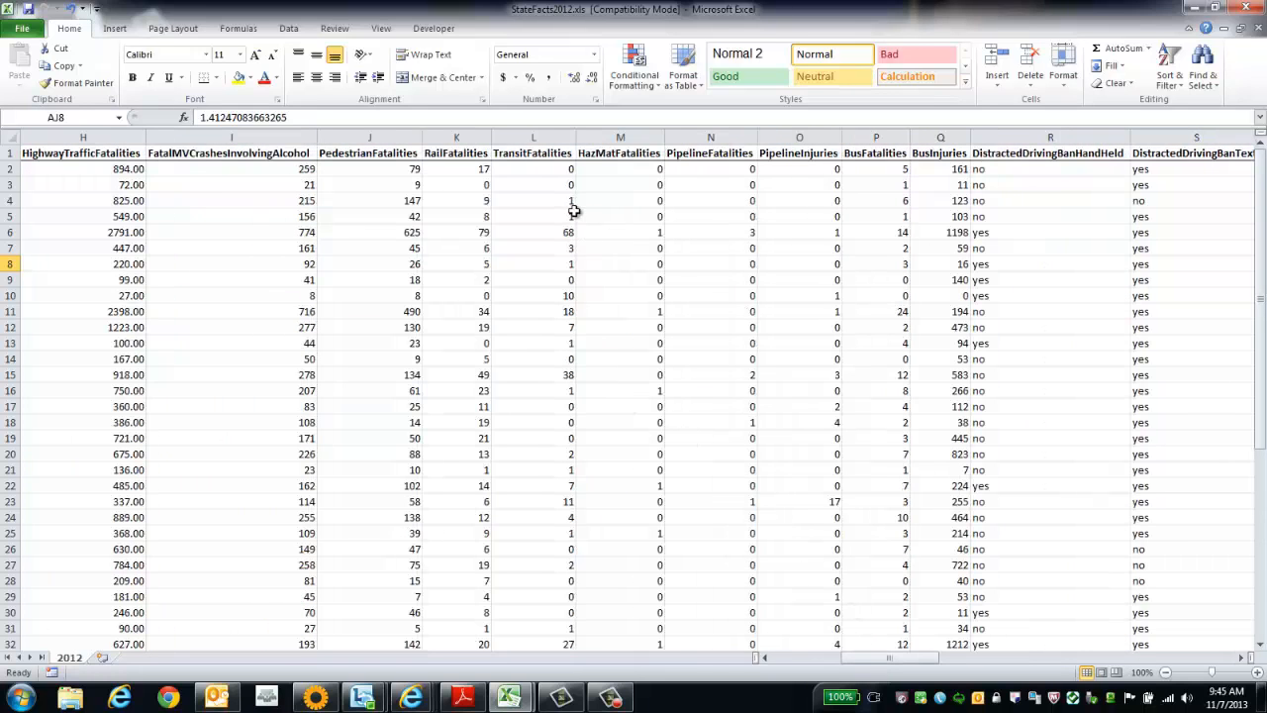
left_click(617, 136)
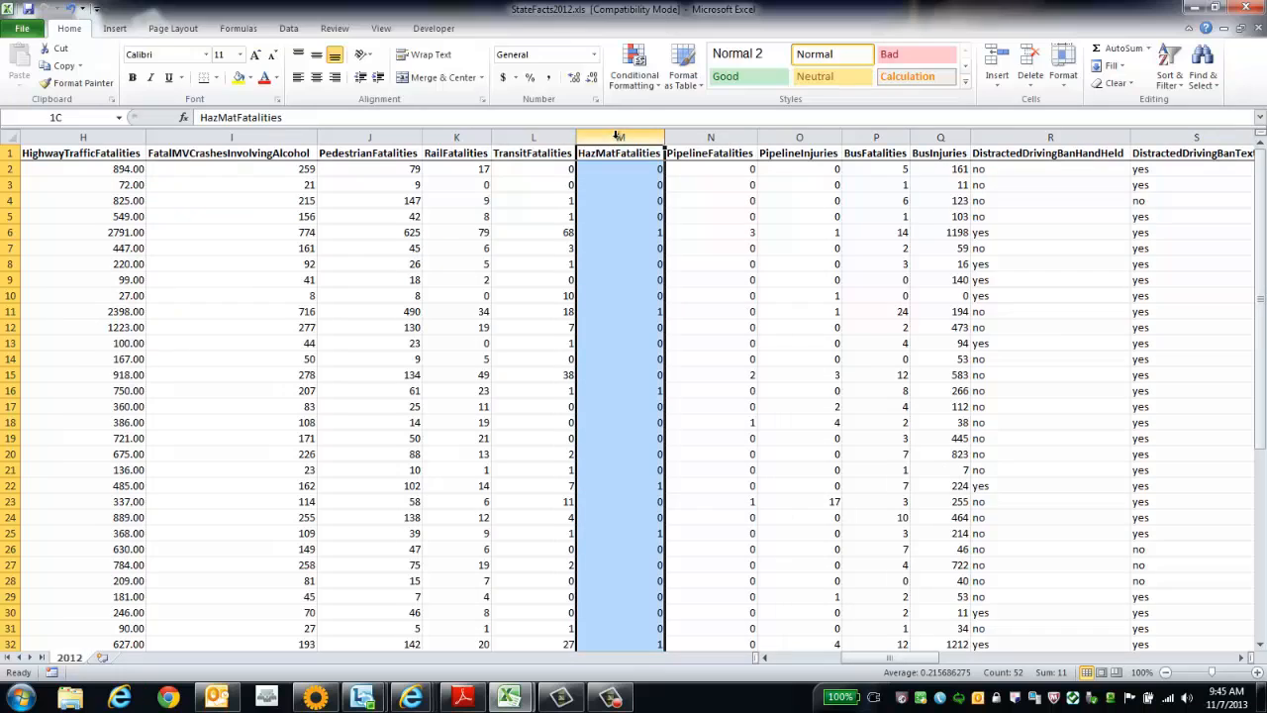
left_click_drag(617, 137, 769, 147)
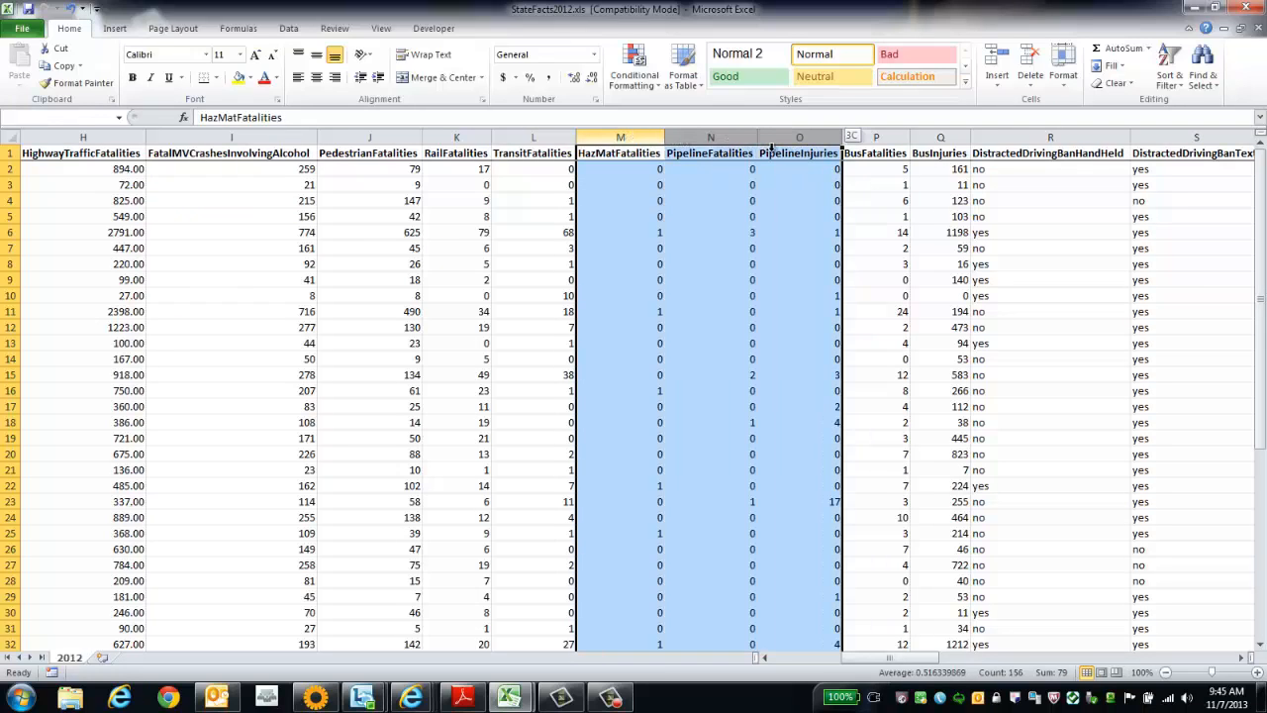
left_click_drag(771, 146, 771, 146)
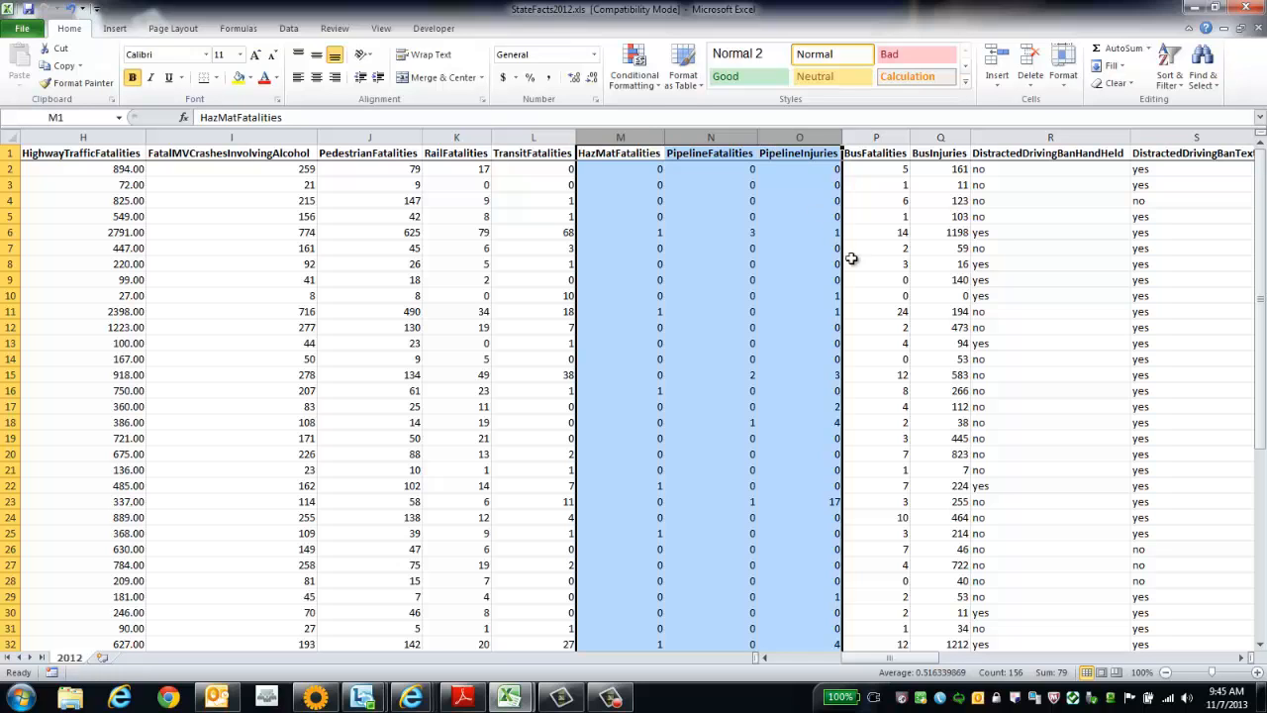
scroll(762, 396, "down", 7)
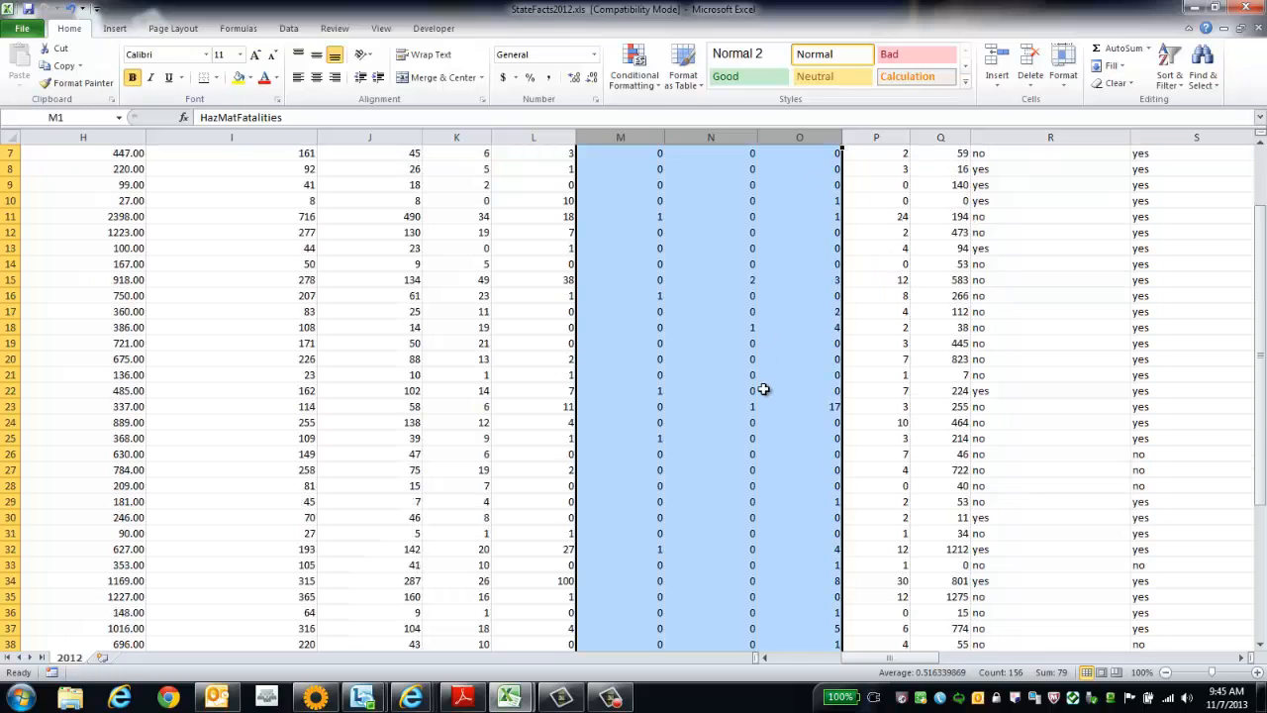
scroll(768, 412, "up", 7)
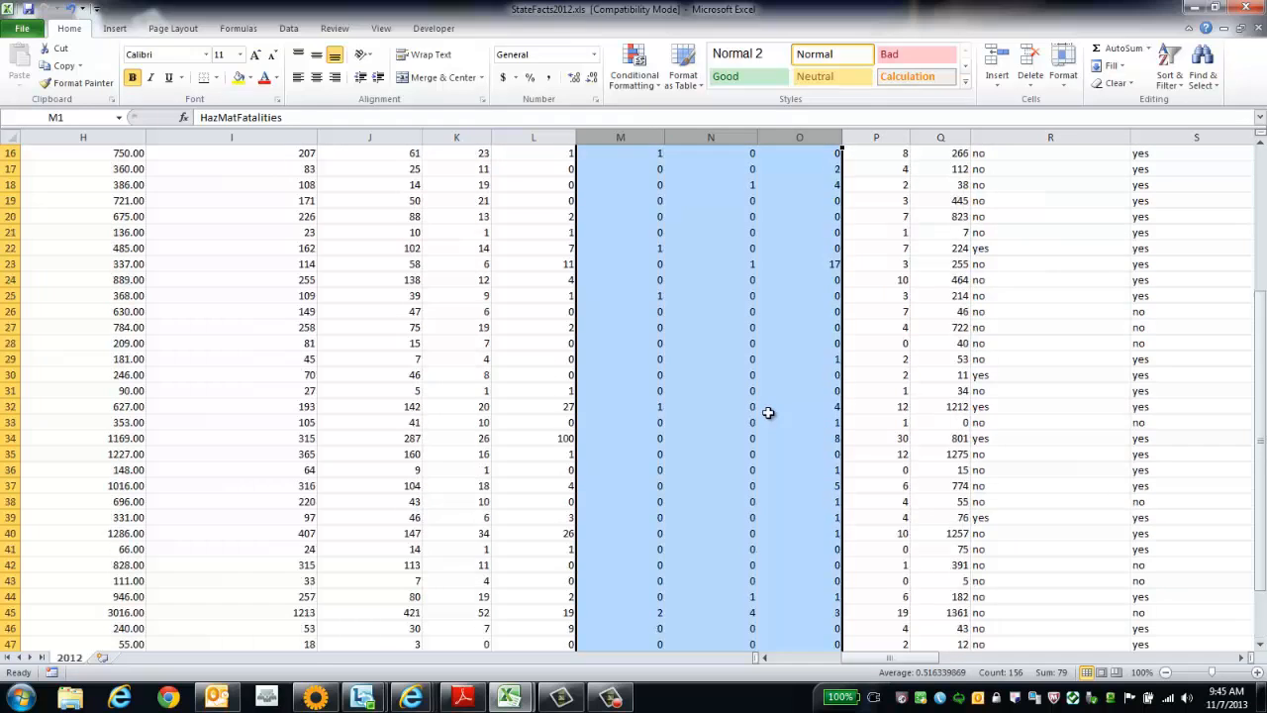
right_click(793, 138)
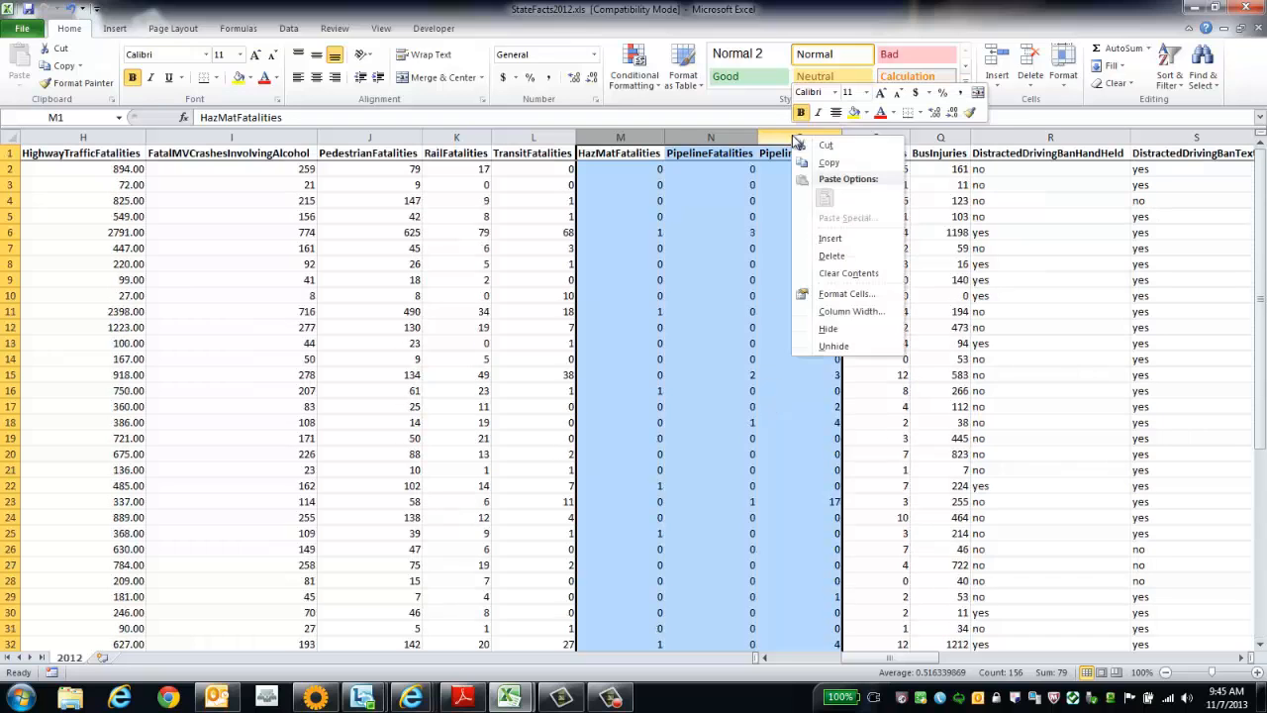
left_click(849, 273)
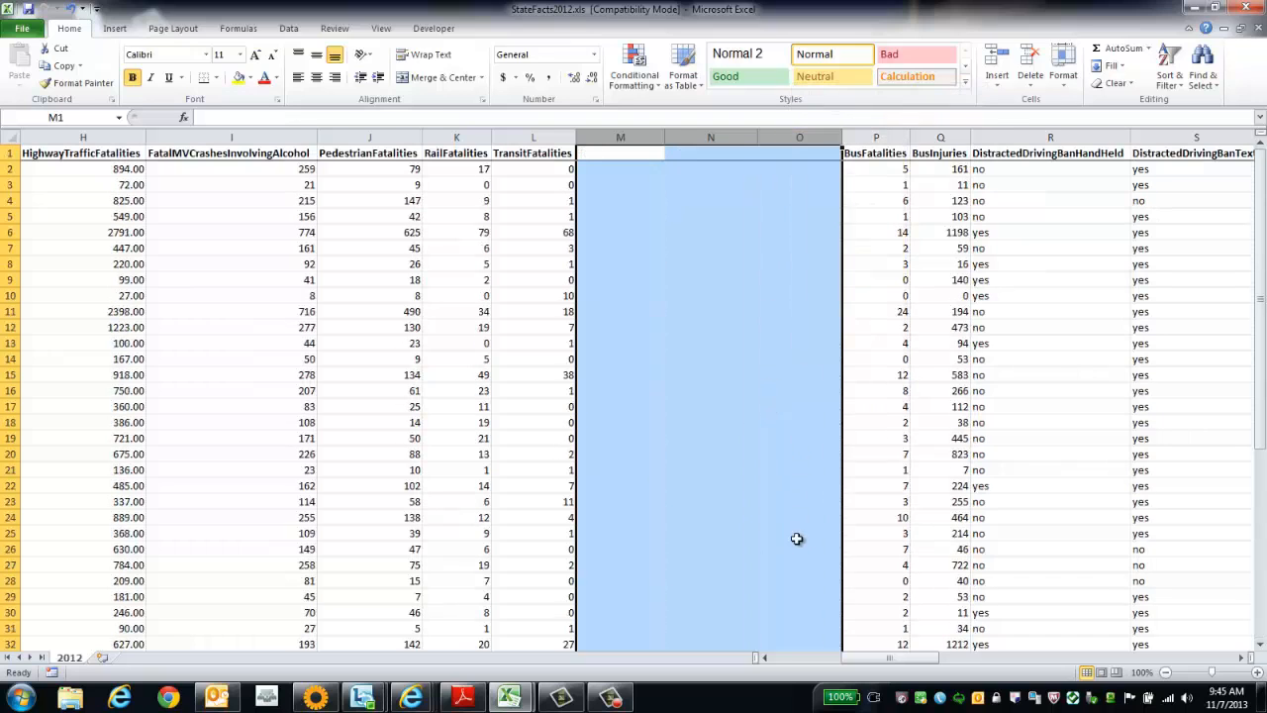
right_click(793, 139)
left_click(830, 259)
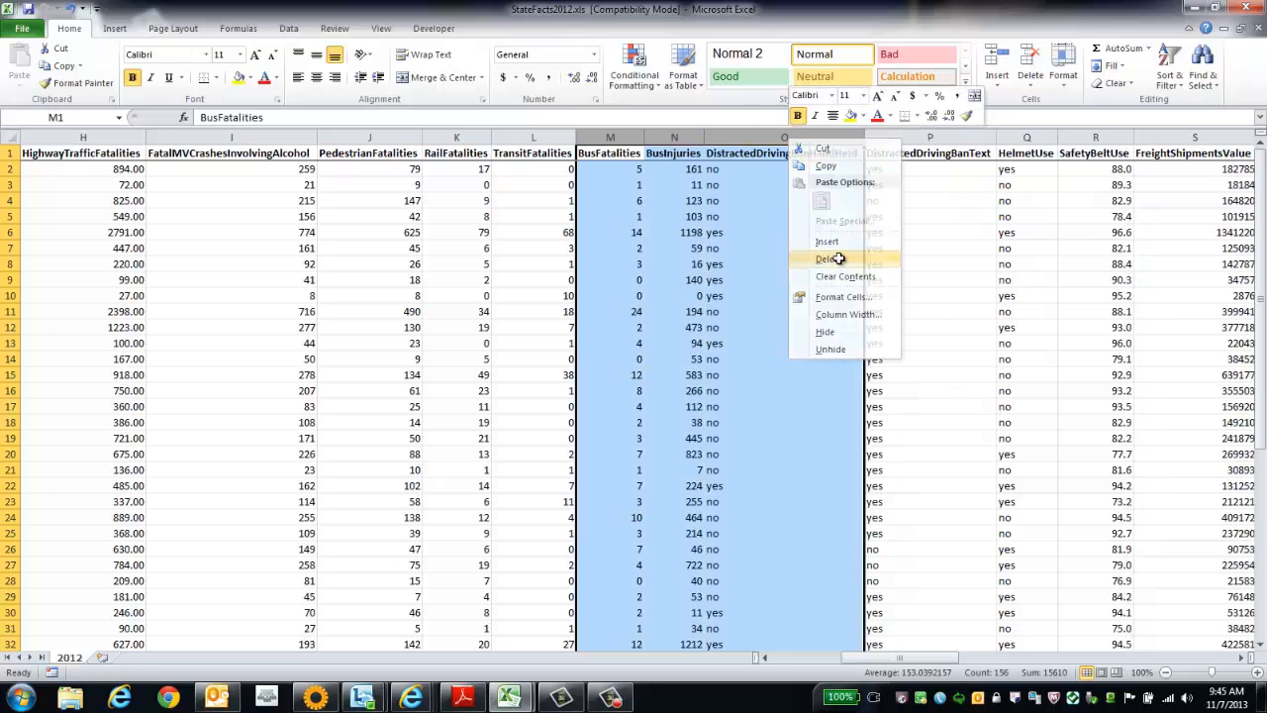
left_click(841, 342)
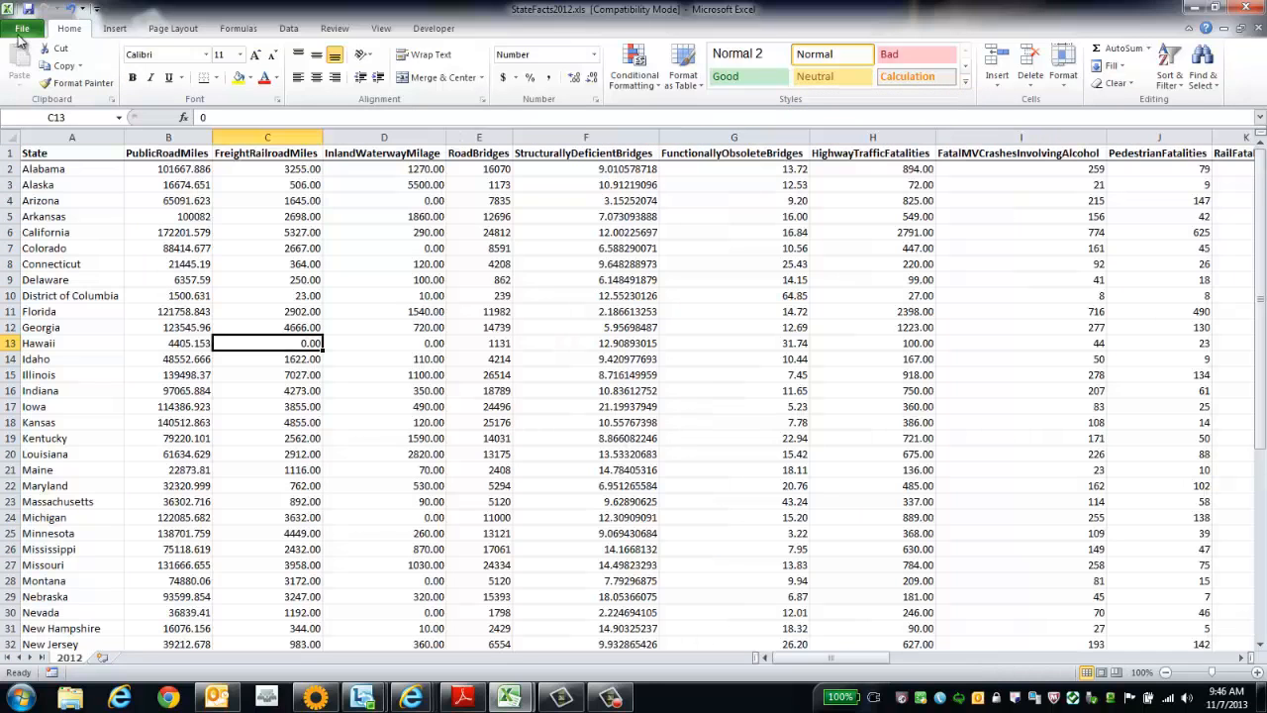
Save a copy of the edited workbook as StateFacts2012.xls in the Documents library.
left_click(22, 31)
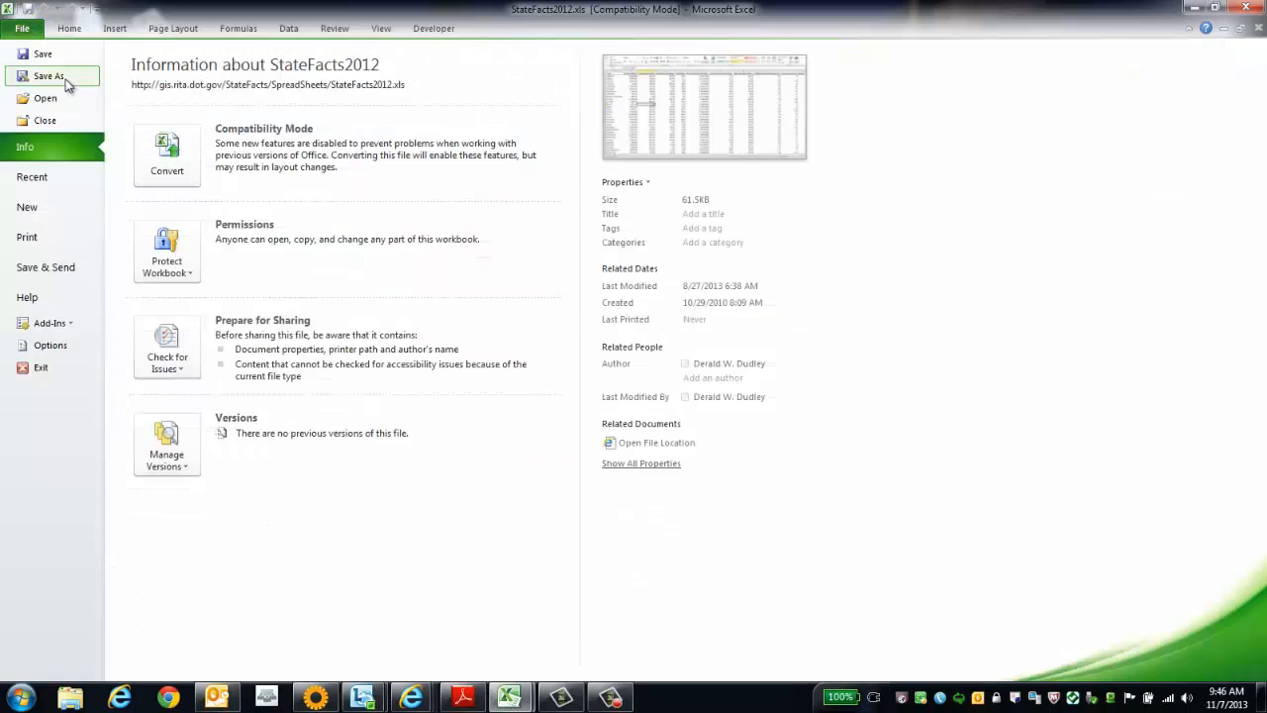
left_click(42, 76)
left_click(499, 374)
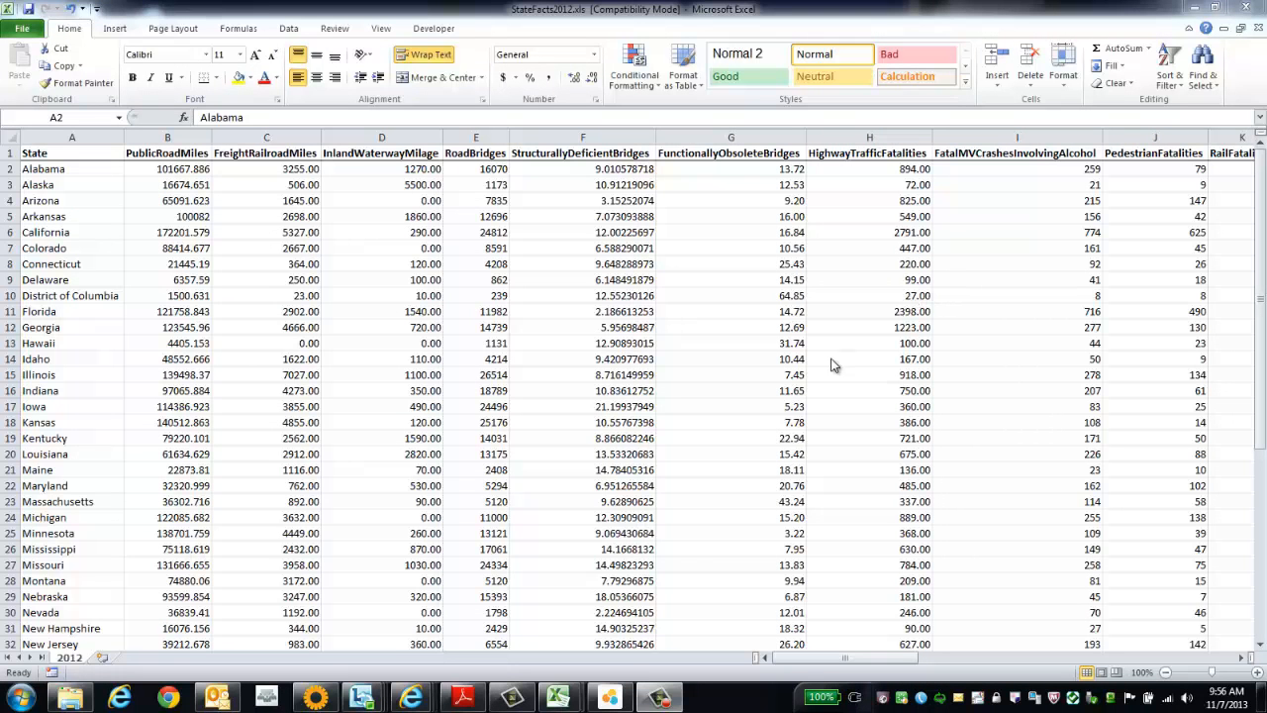
Switch to SAP Lumira and start a new document with Microsoft Excel as the dataset source.
left_click(610, 697)
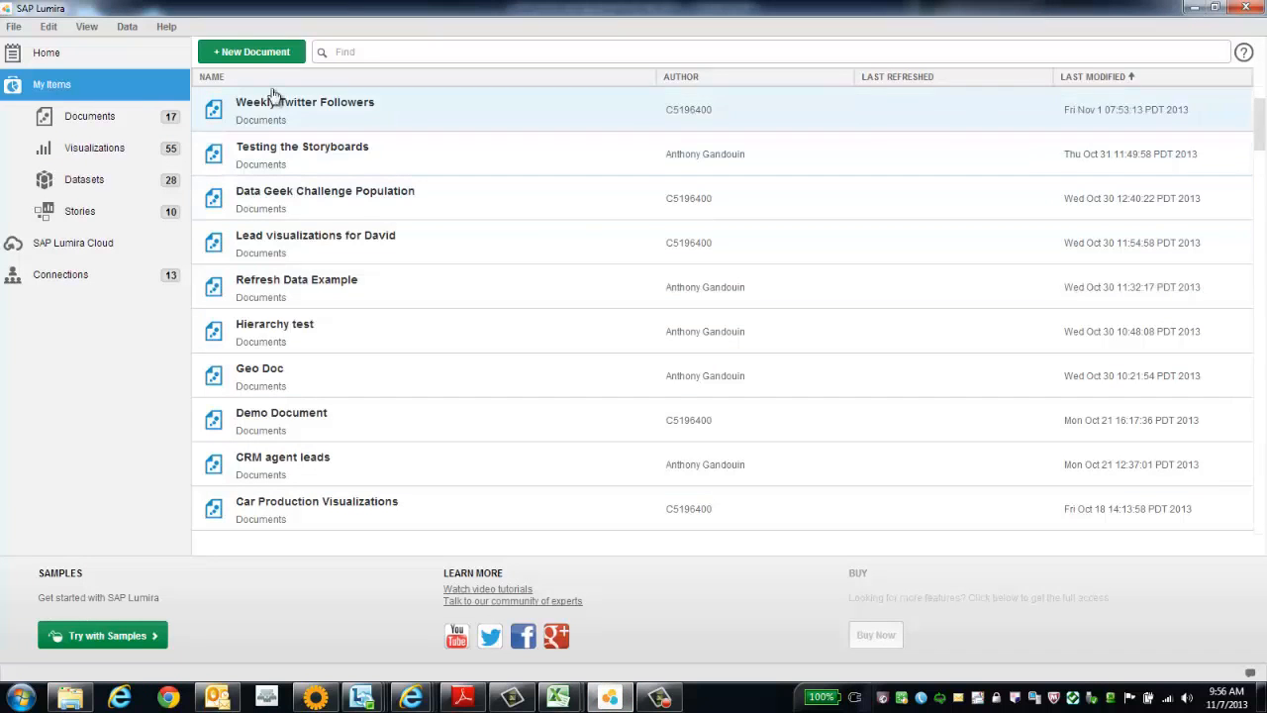
left_click(261, 52)
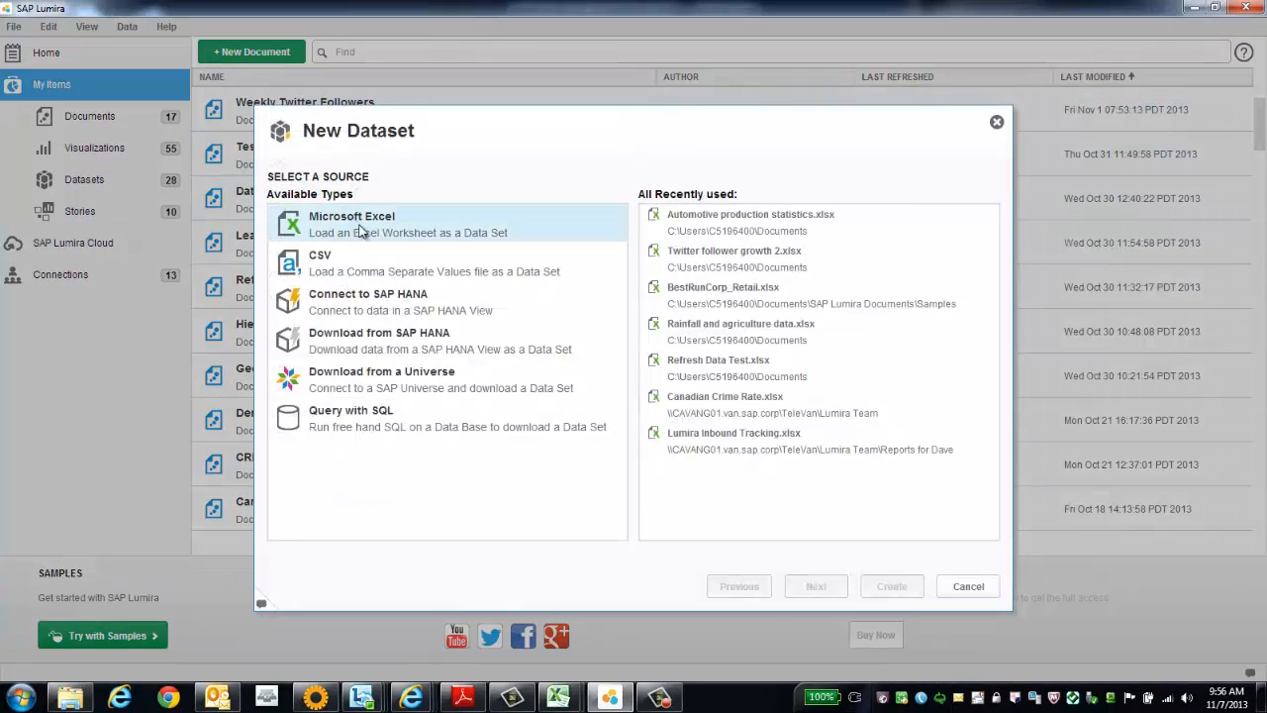
double_click(357, 228)
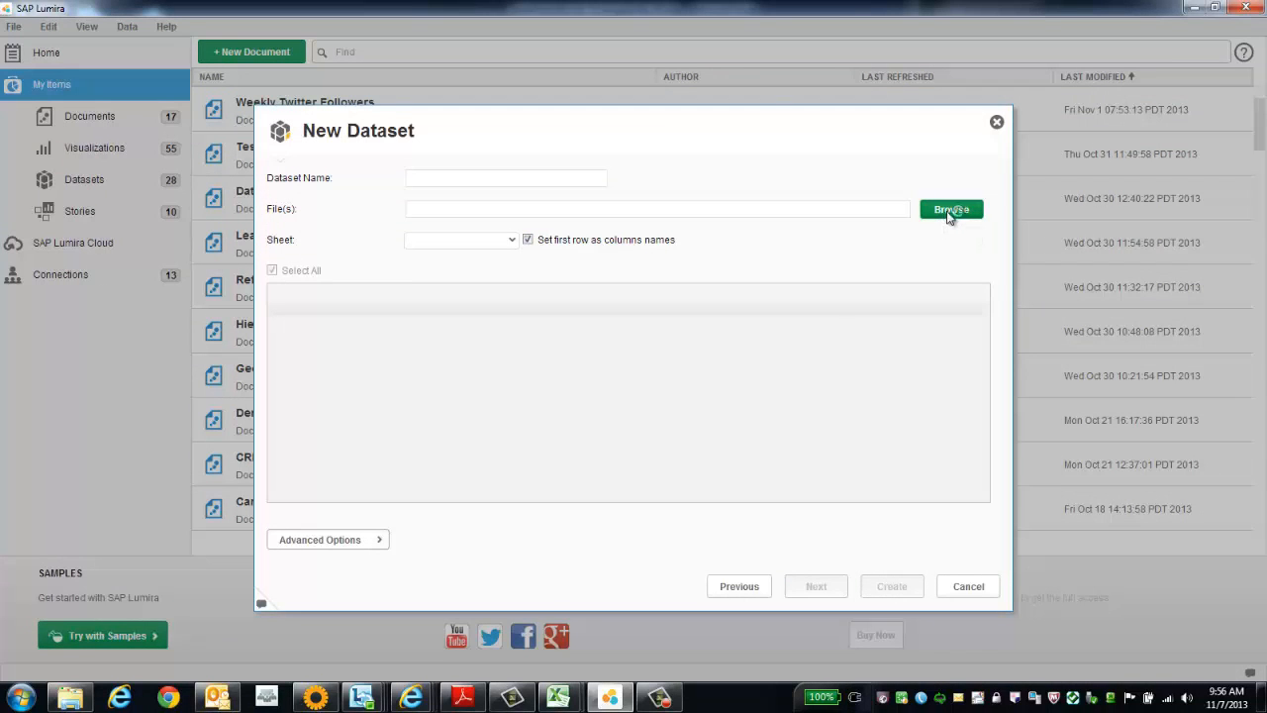
Load StateFacts2012.xls from the Documents library as the dataset file and look through its columns in the preview.
left_click(947, 213)
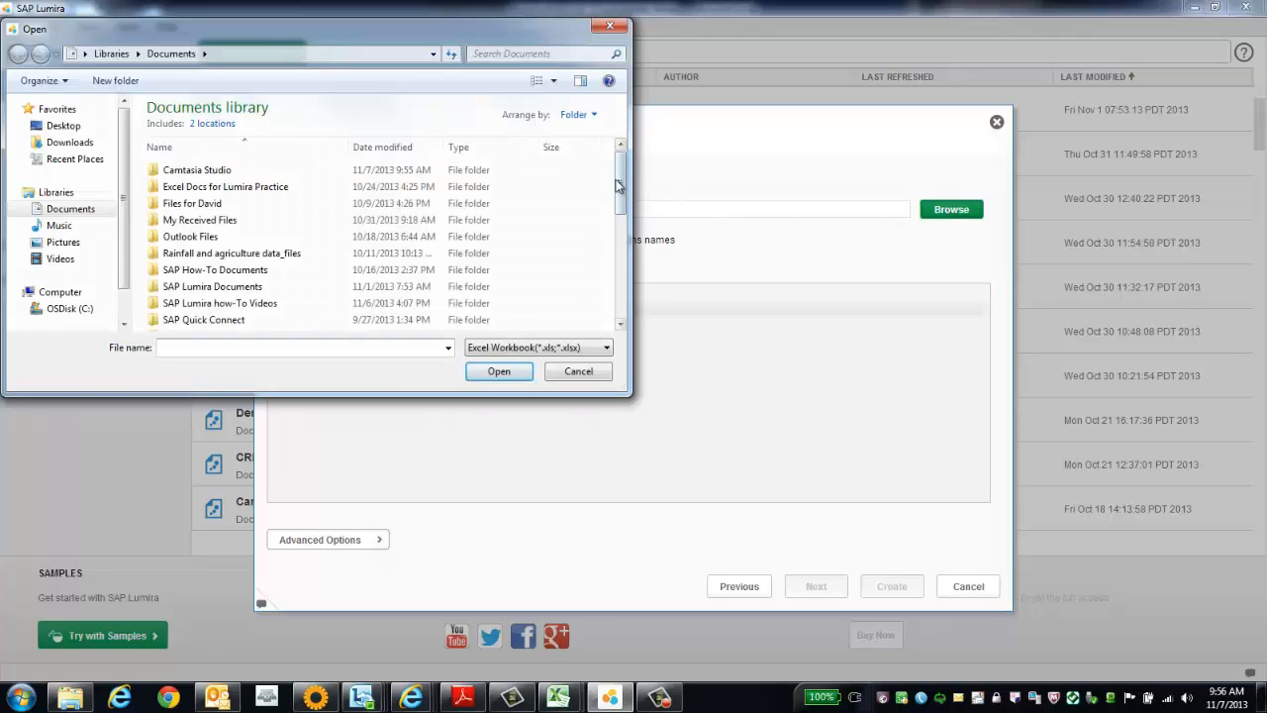
left_click_drag(621, 186, 622, 282)
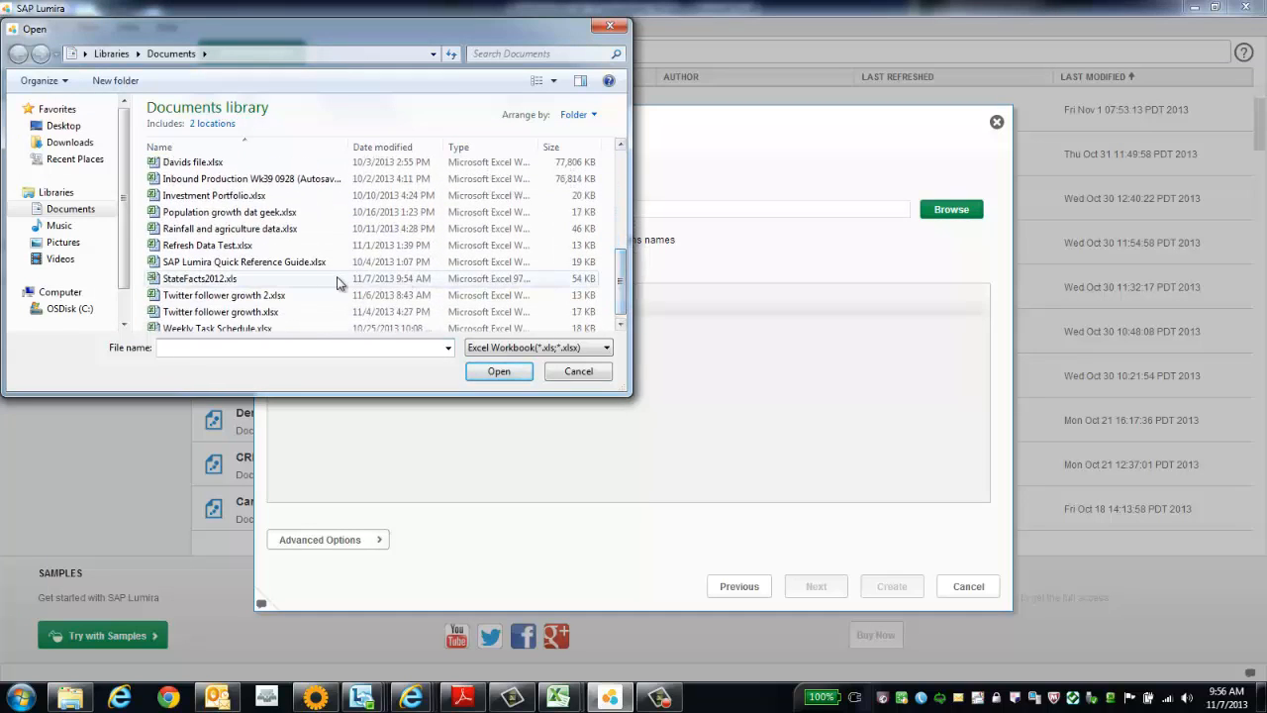
left_click(307, 281)
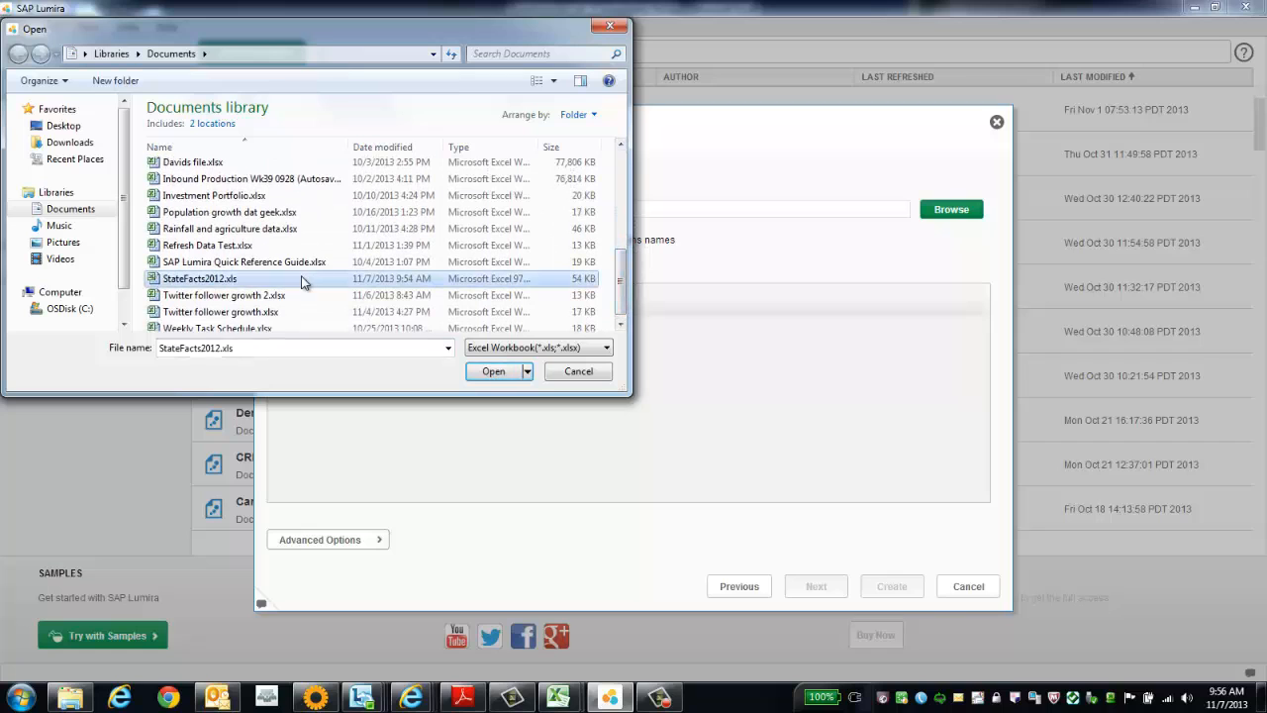
left_click(491, 371)
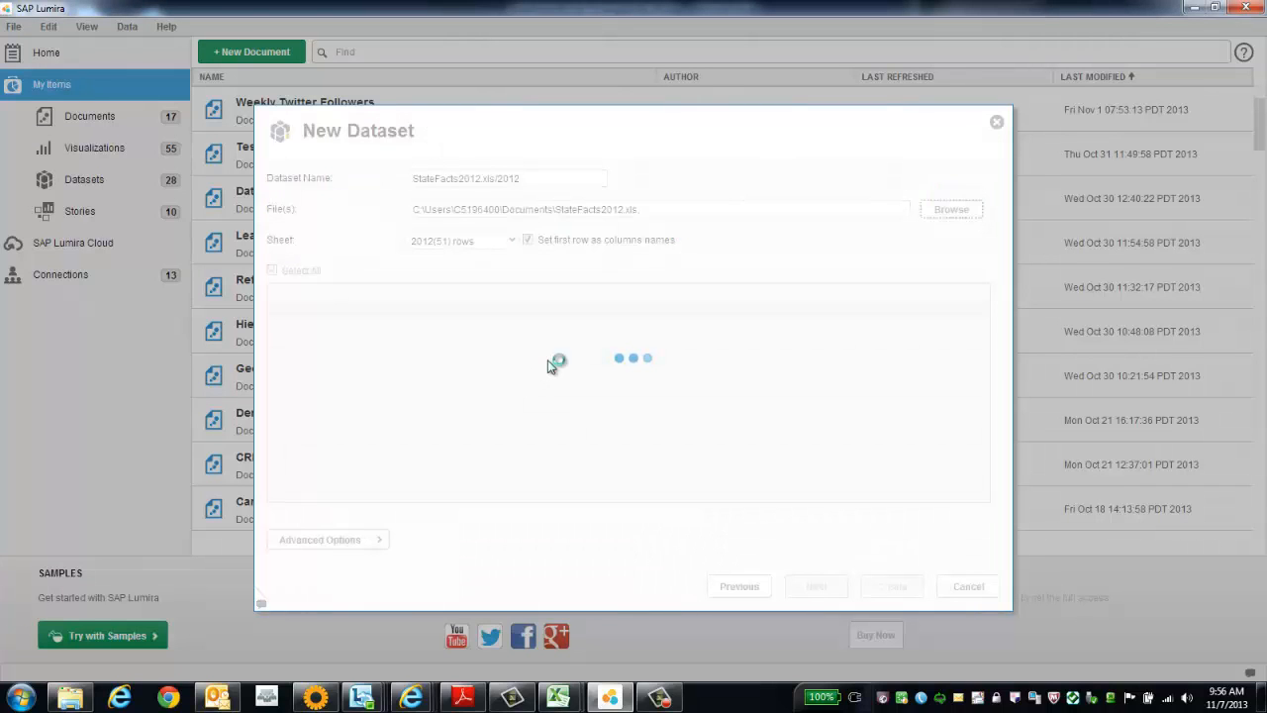
left_click_drag(371, 515, 920, 533)
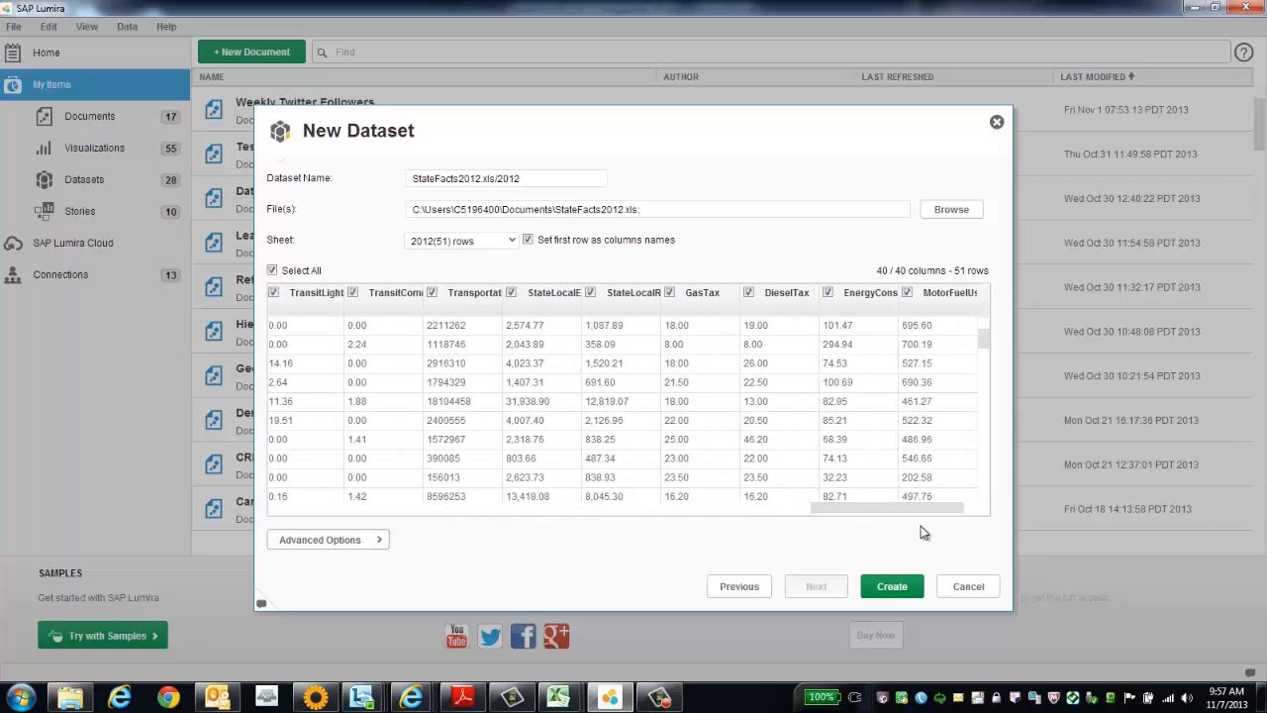
Create the dataset from all columns of the 2012 sheet and look through its measures.
left_click(893, 589)
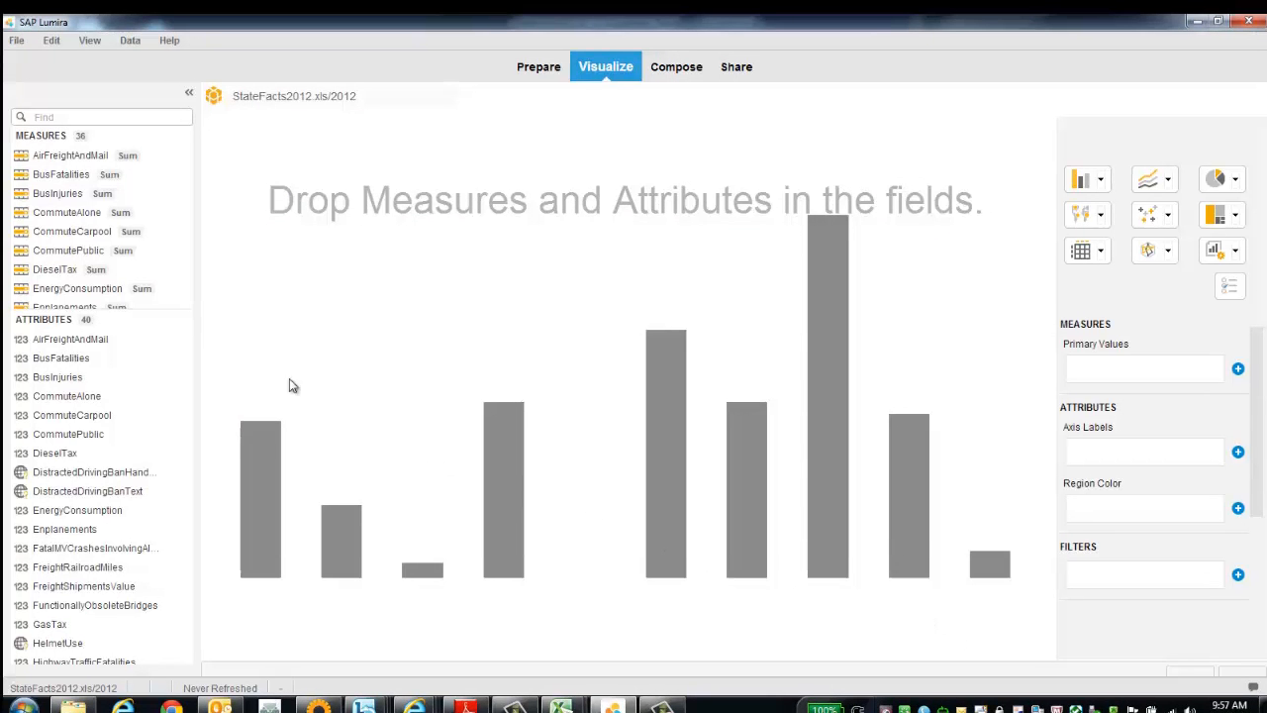
scroll(142, 253, "down", 4)
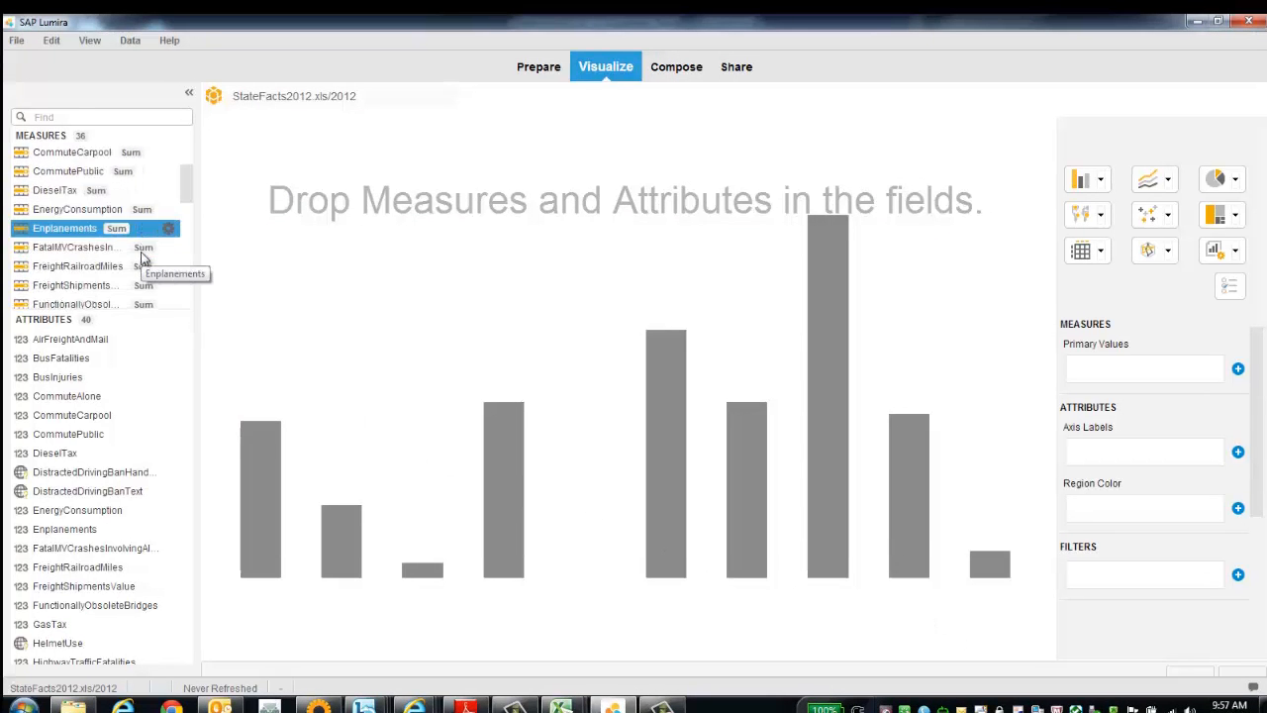
scroll(141, 259, "down", 9)
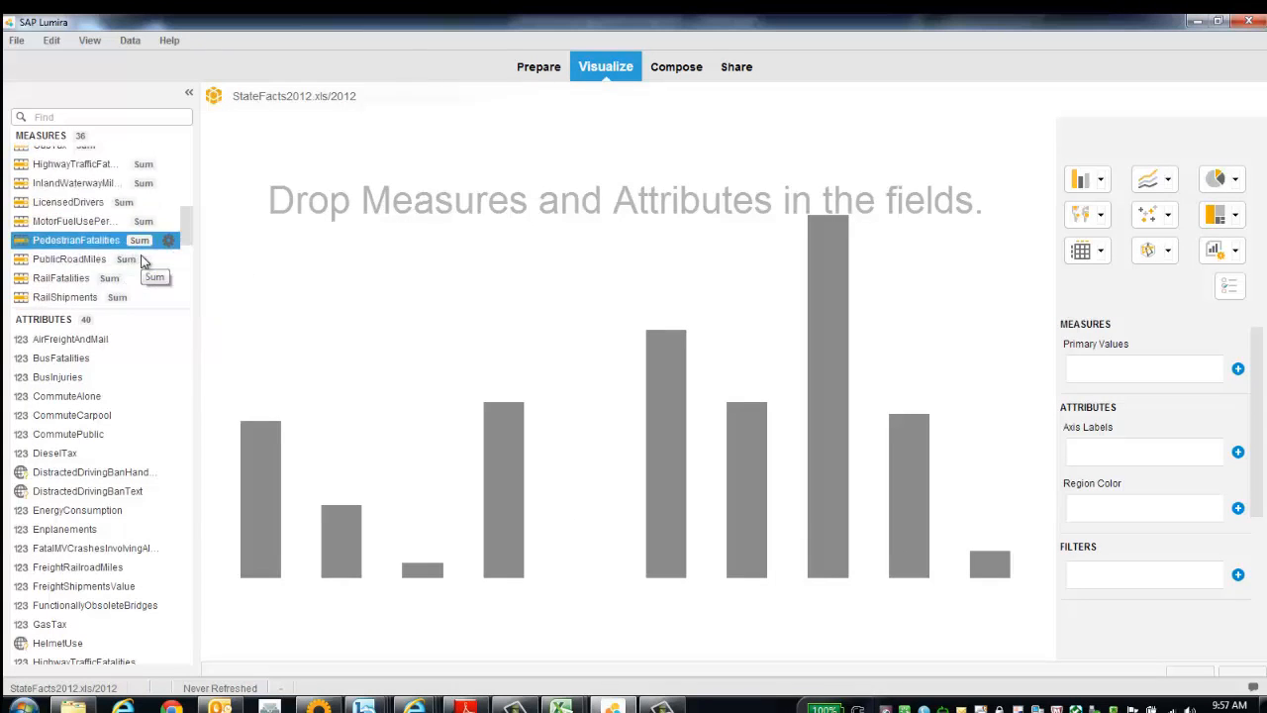
scroll(142, 259, "down", 2)
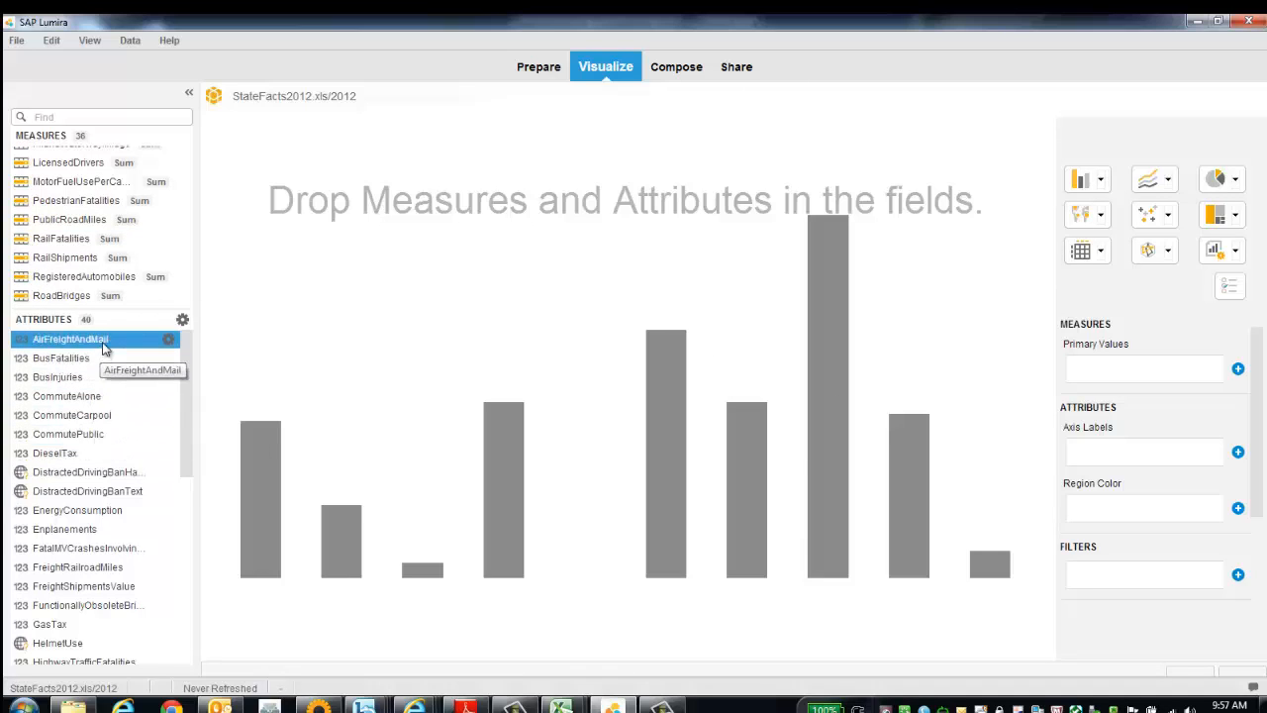
Create a geographic hierarchy by names from the State attribute, using State as the Region level, and accept the analyzed values.
left_click_drag(192, 386, 188, 534)
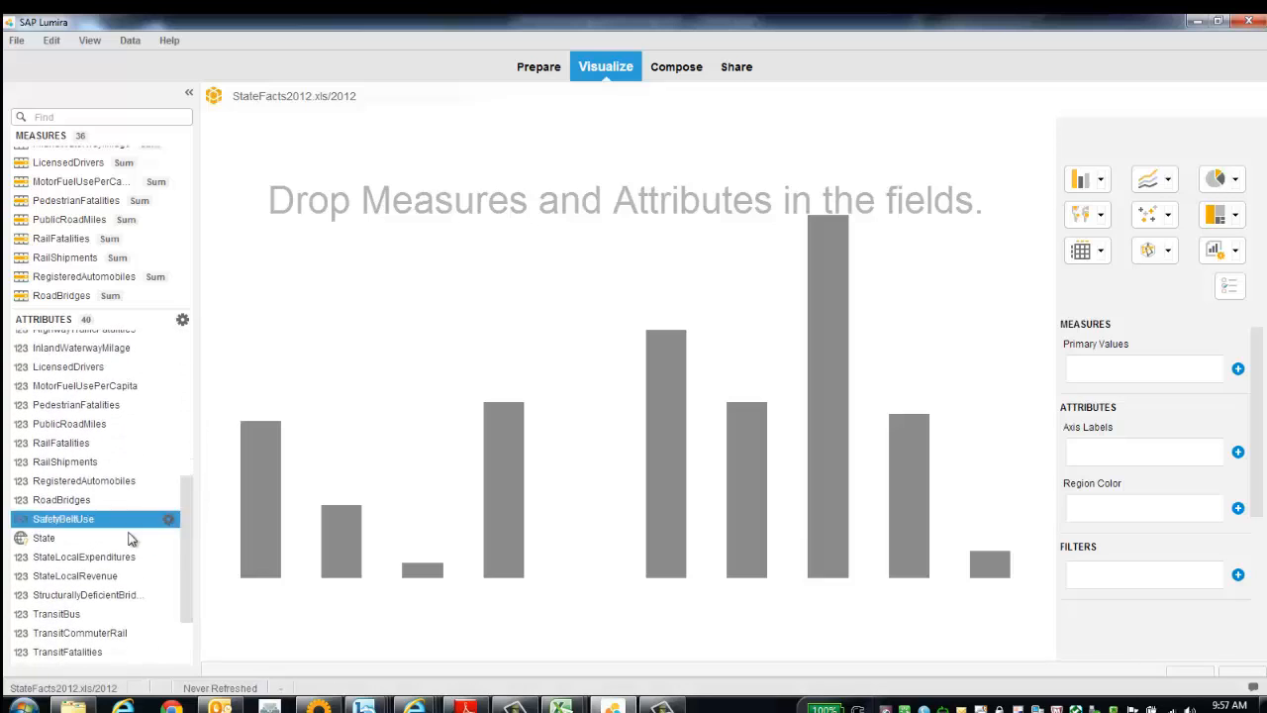
left_click(168, 539)
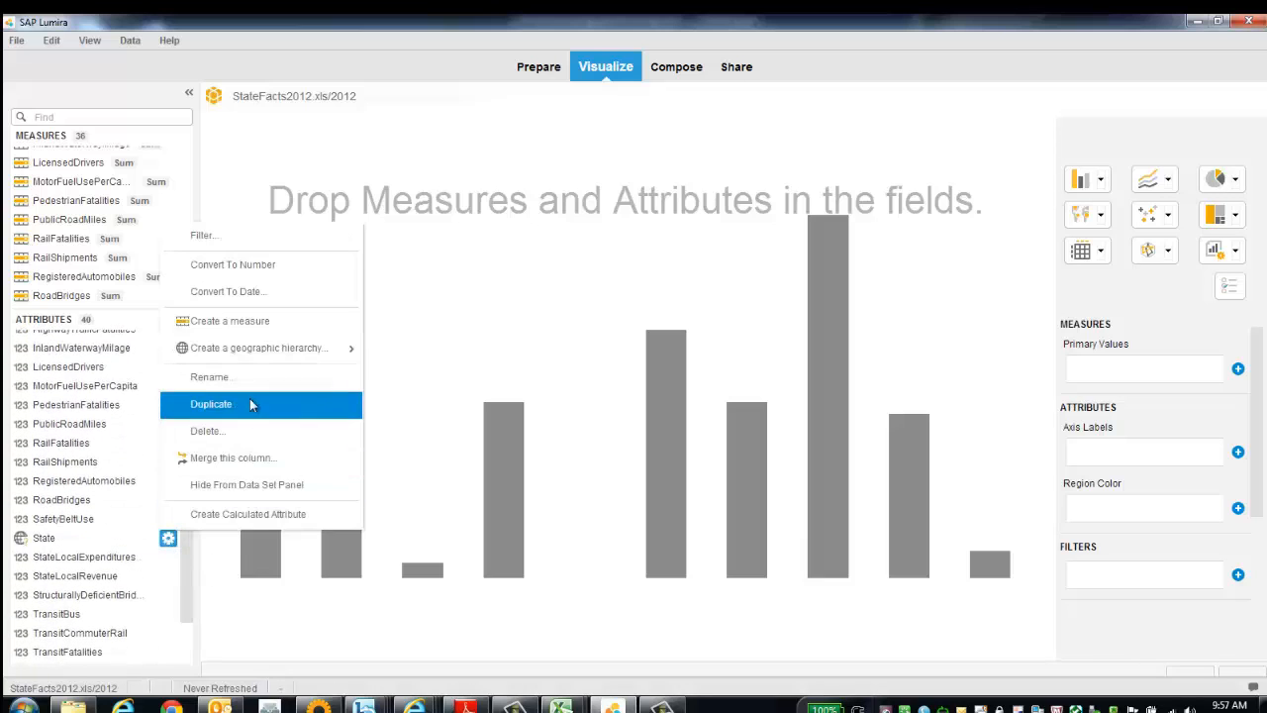
mouse_move(302, 351)
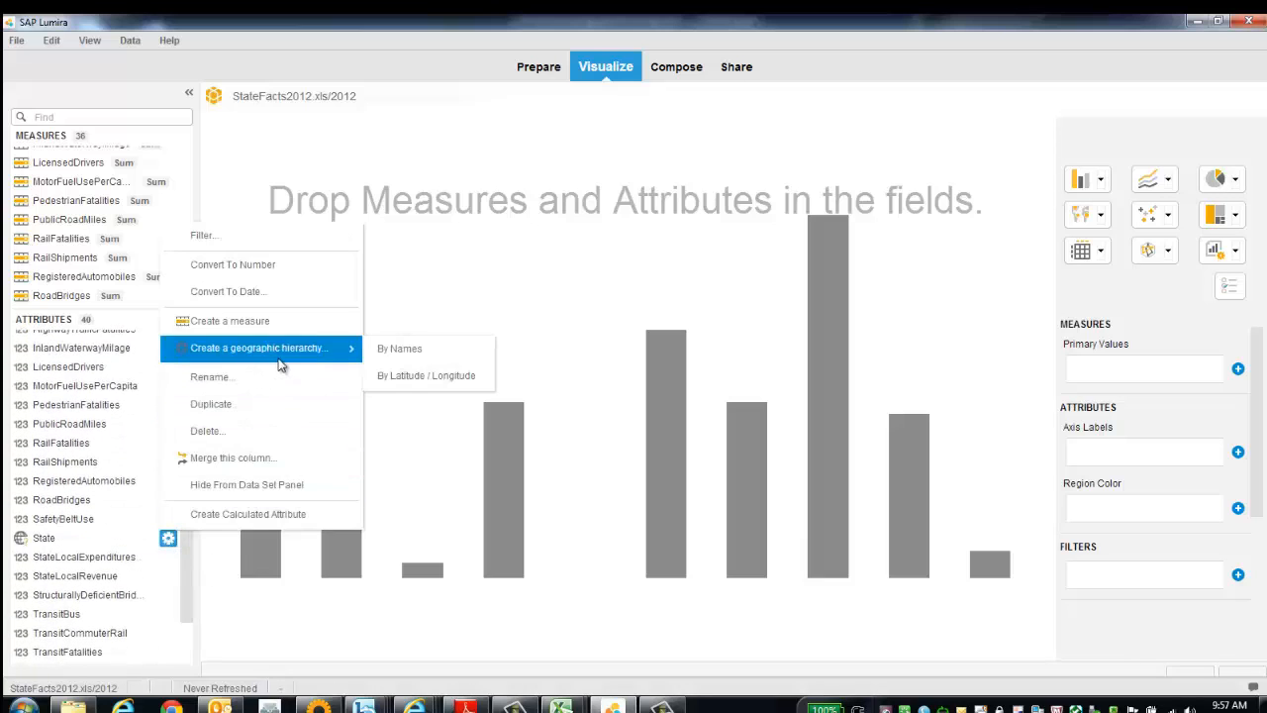
left_click(421, 351)
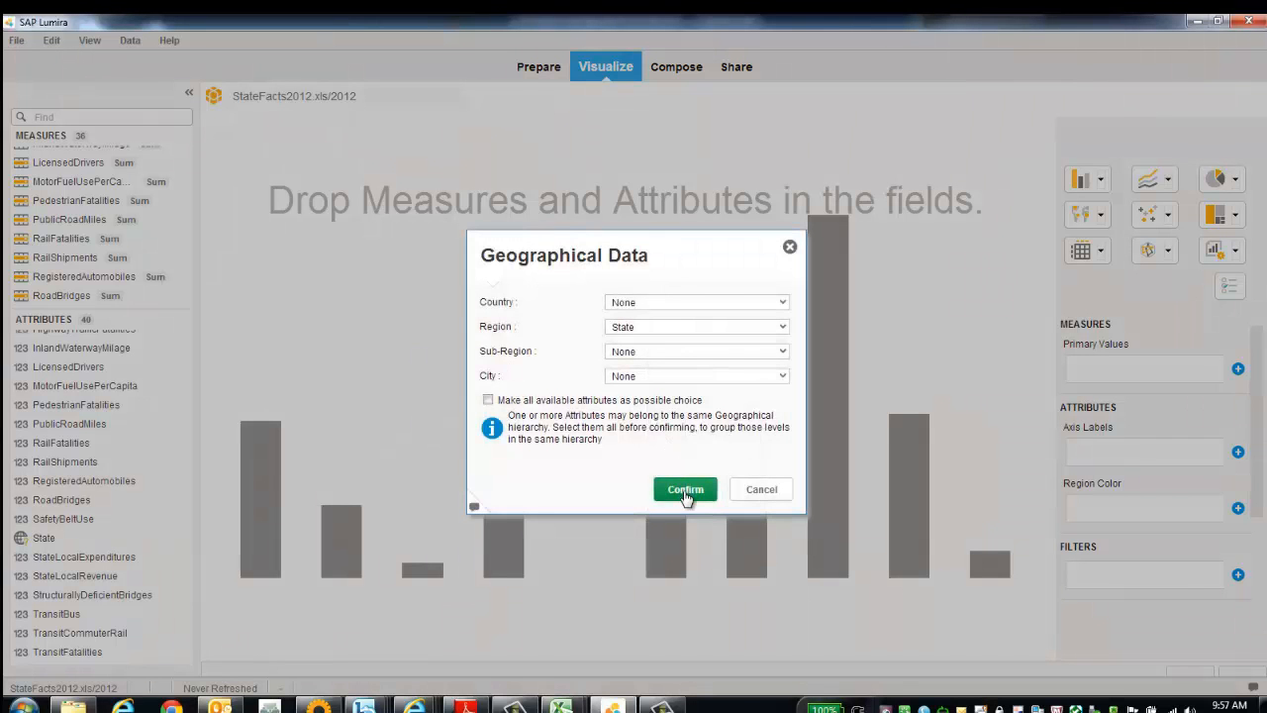
left_click(685, 489)
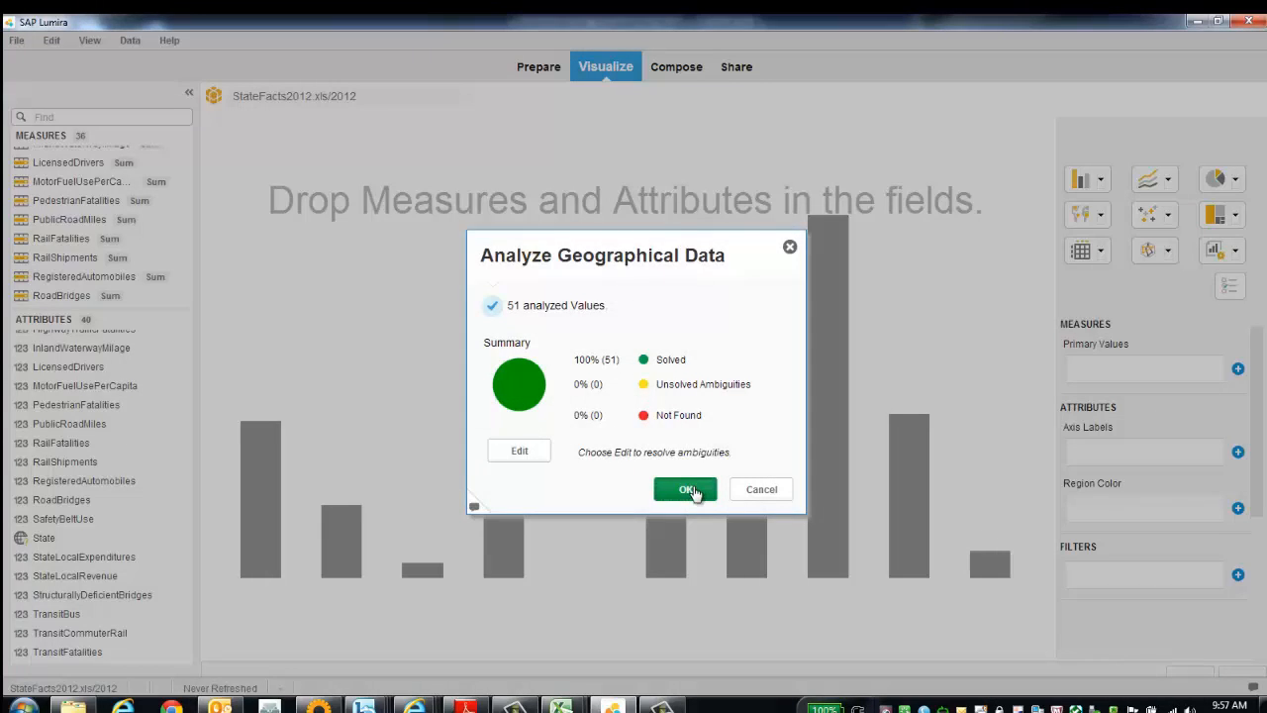
left_click(692, 491)
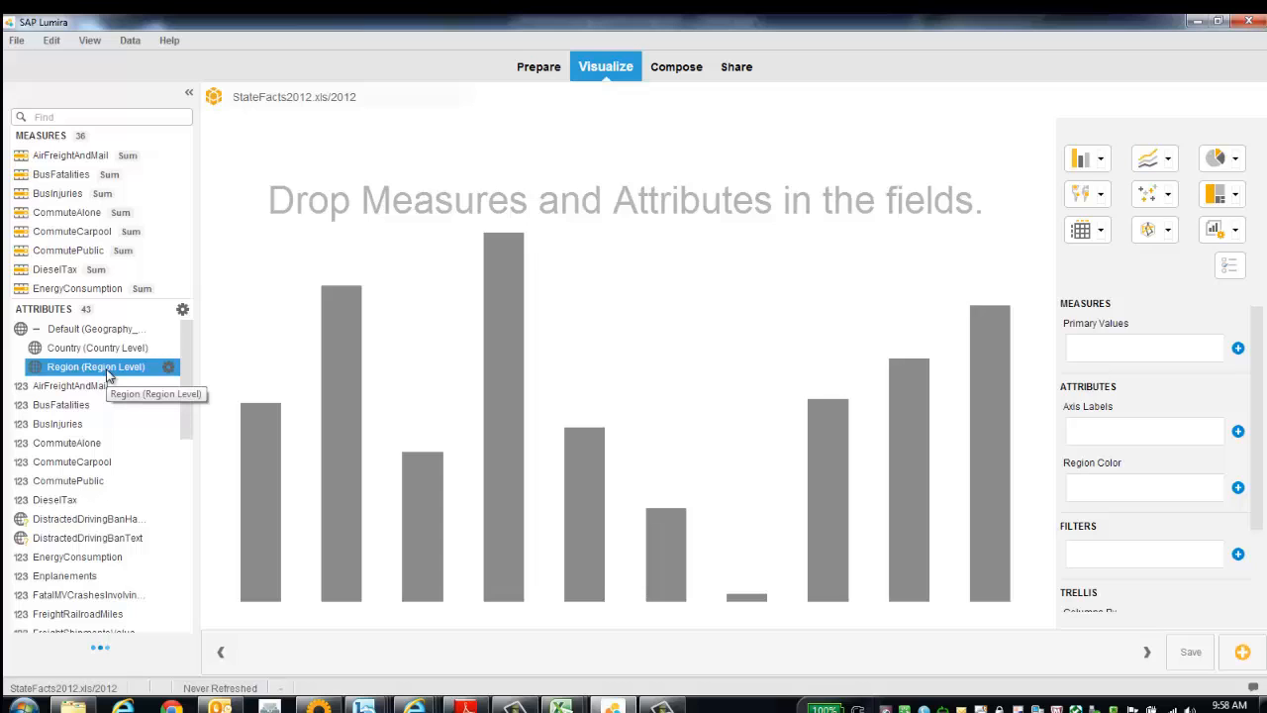
Build a column chart with the geographic Region level as axis labels and EnergyConsumption as the primary value.
left_click_drag(92, 371, 1136, 428)
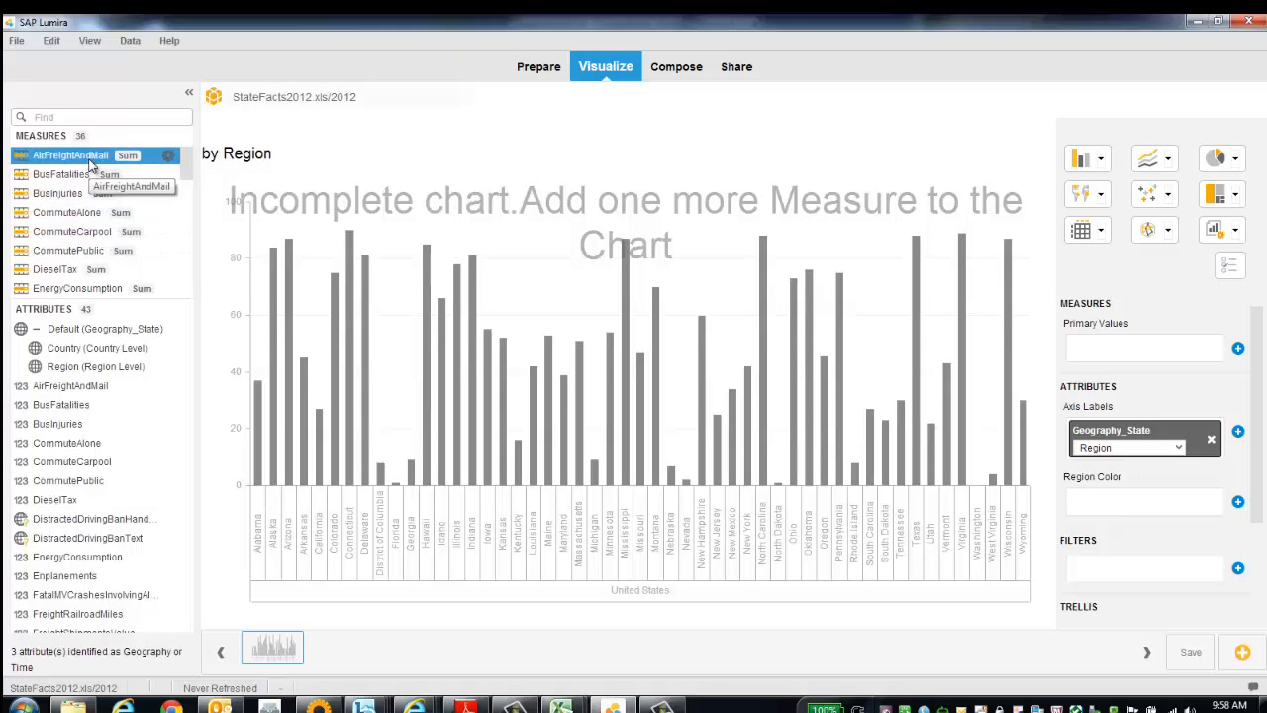
scroll(91, 184, "down", 3)
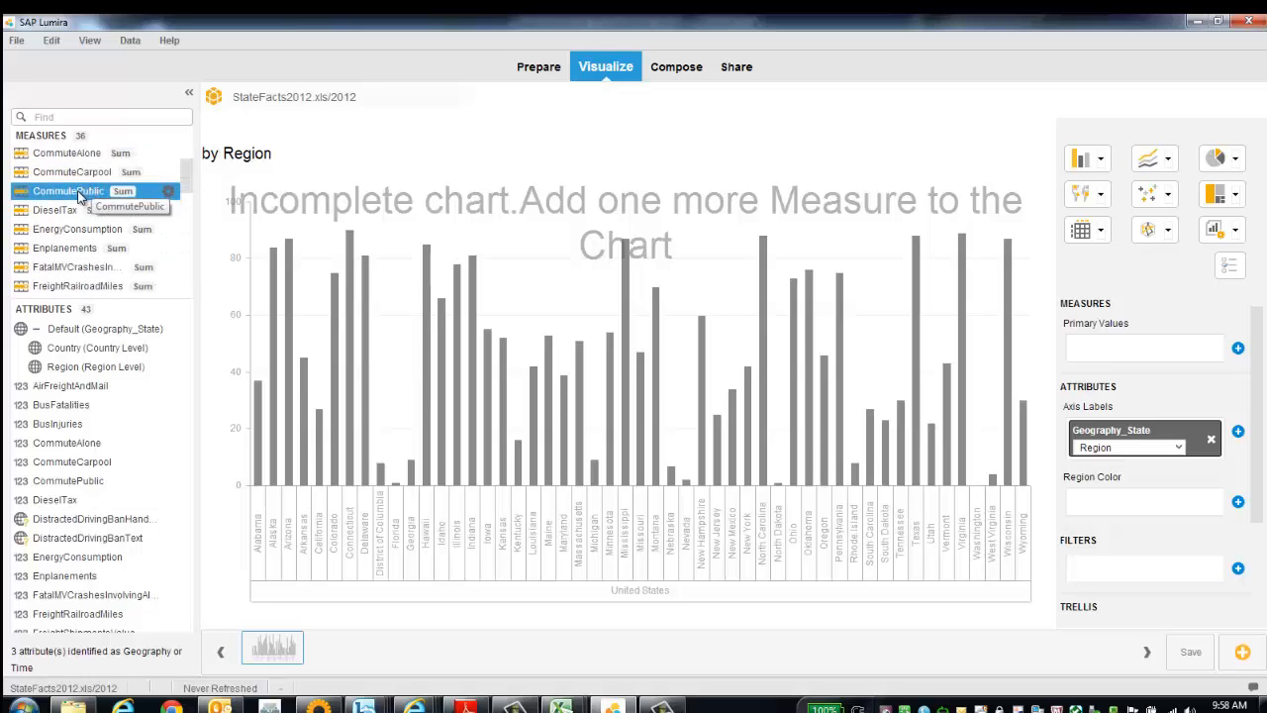
left_click_drag(70, 209, 1101, 363)
left_click(87, 229)
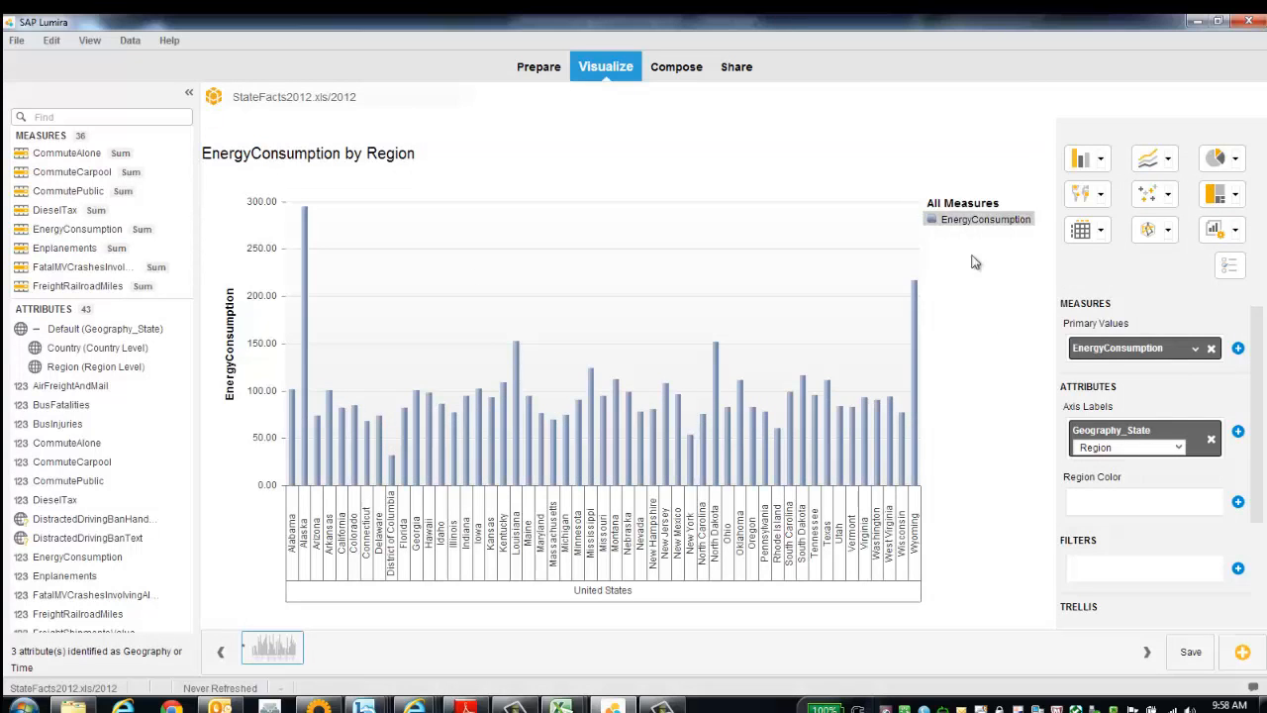
Switch to a Column Chart with Dual Value Axes and add MotorFuelUsePerCapita as the secondary value.
left_click(1102, 161)
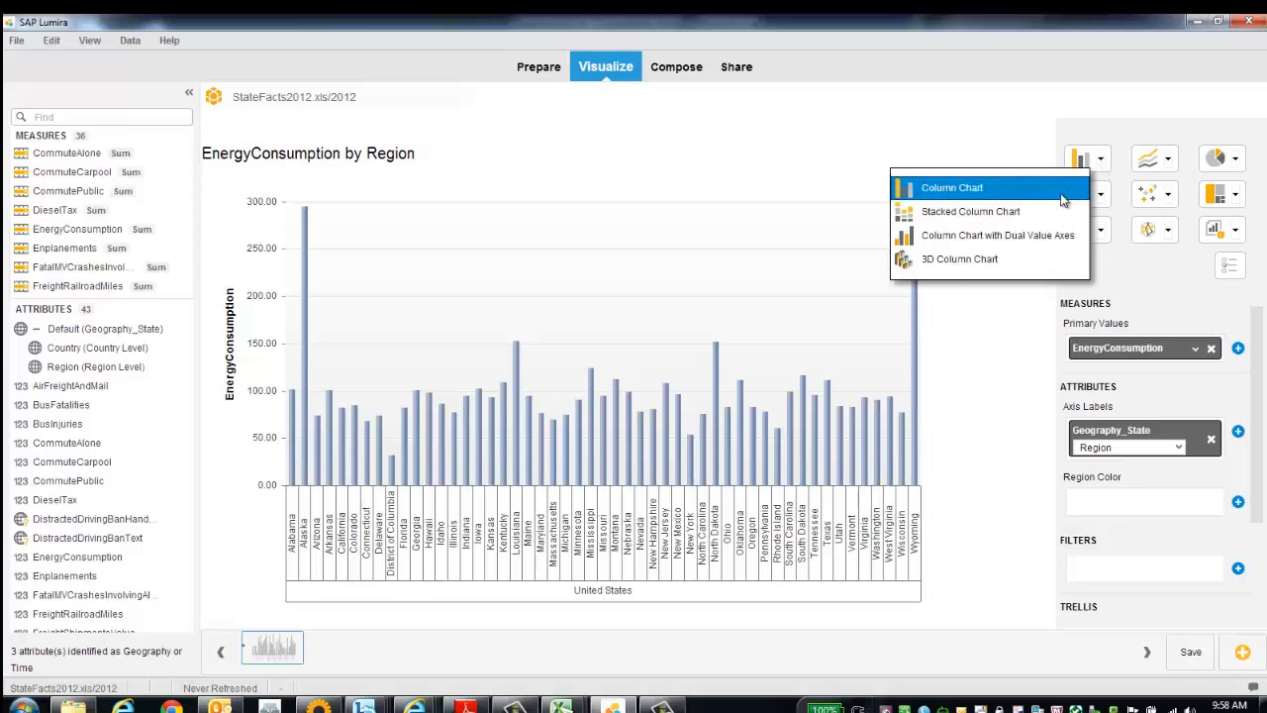
left_click(1032, 238)
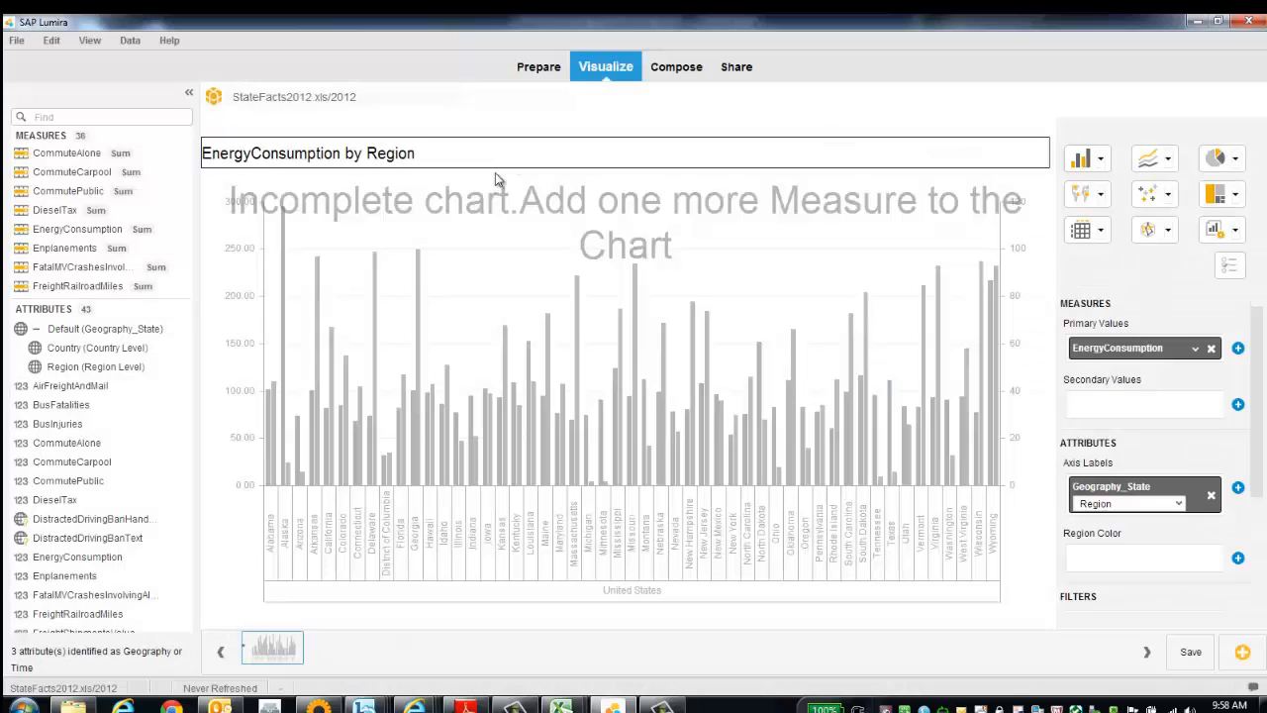
scroll(99, 218, "down", 3)
left_click_drag(141, 203, 1148, 397)
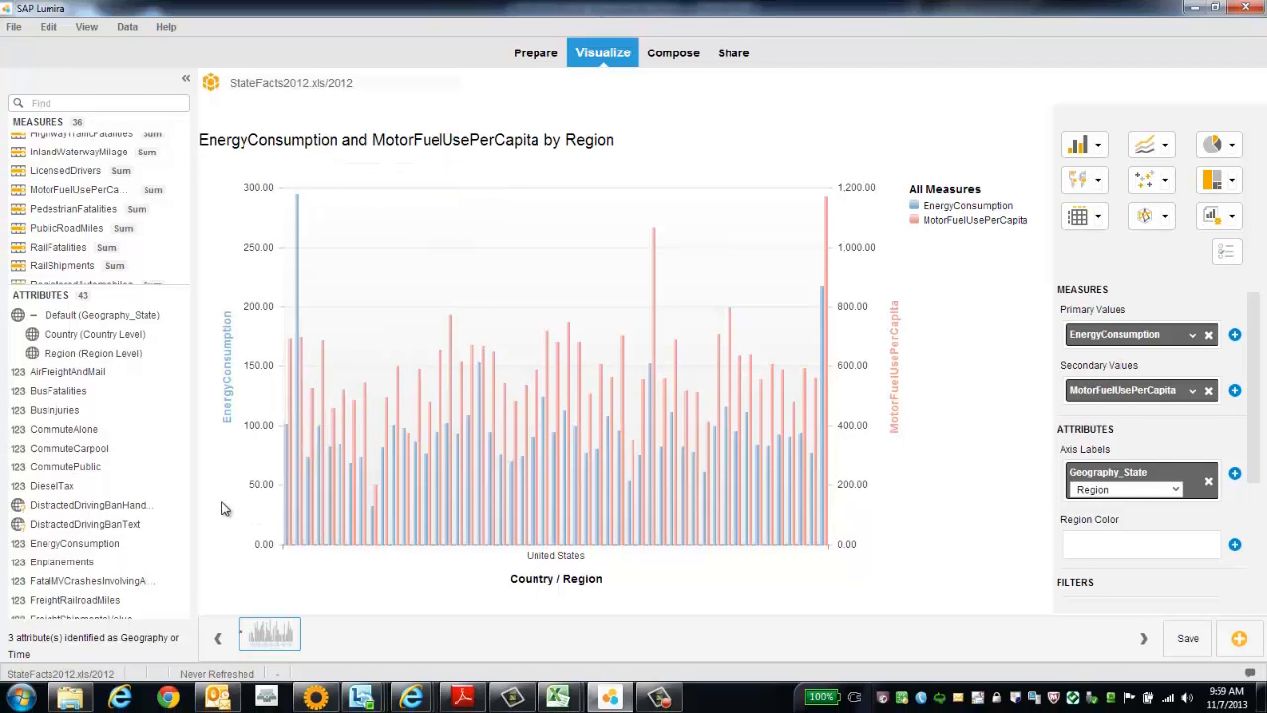
scroll(127, 425, "down", 1)
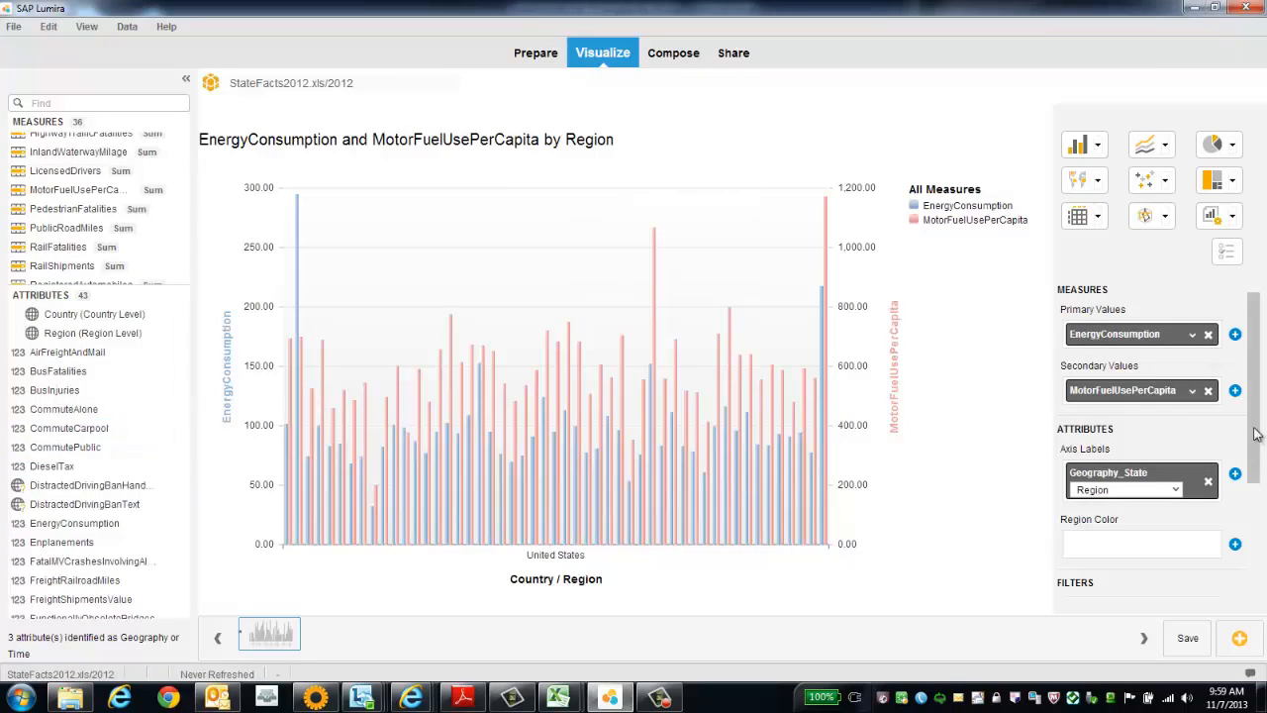
left_click_drag(1254, 431, 1252, 527)
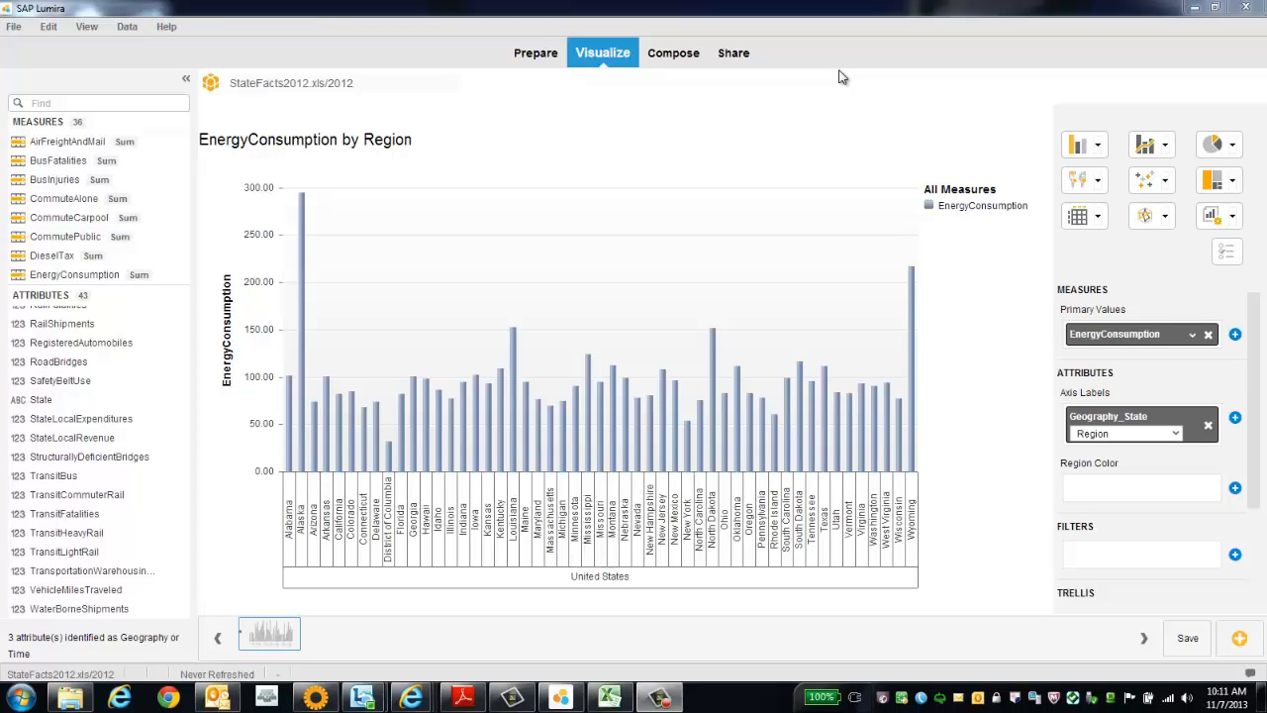
Change to a Combined Column and Line Chart with EnergyConsumption as the first primary value and DieselTax as the second.
left_click(1167, 149)
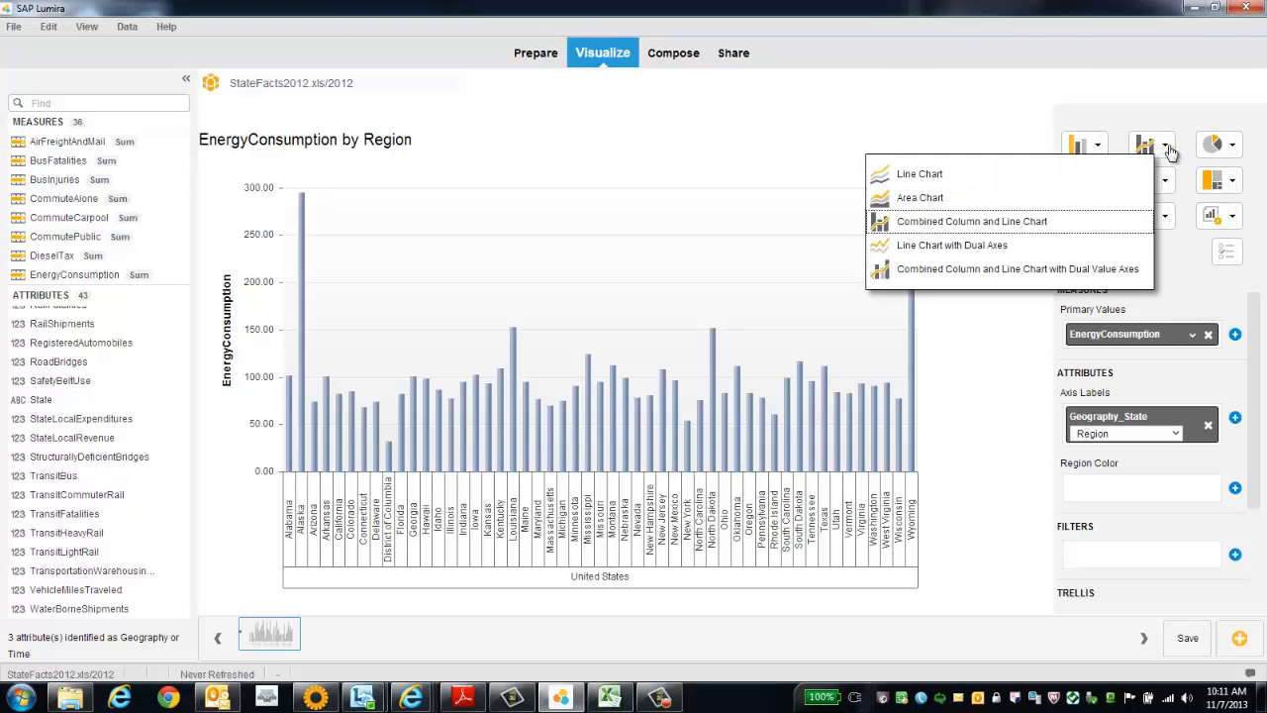
left_click(1035, 224)
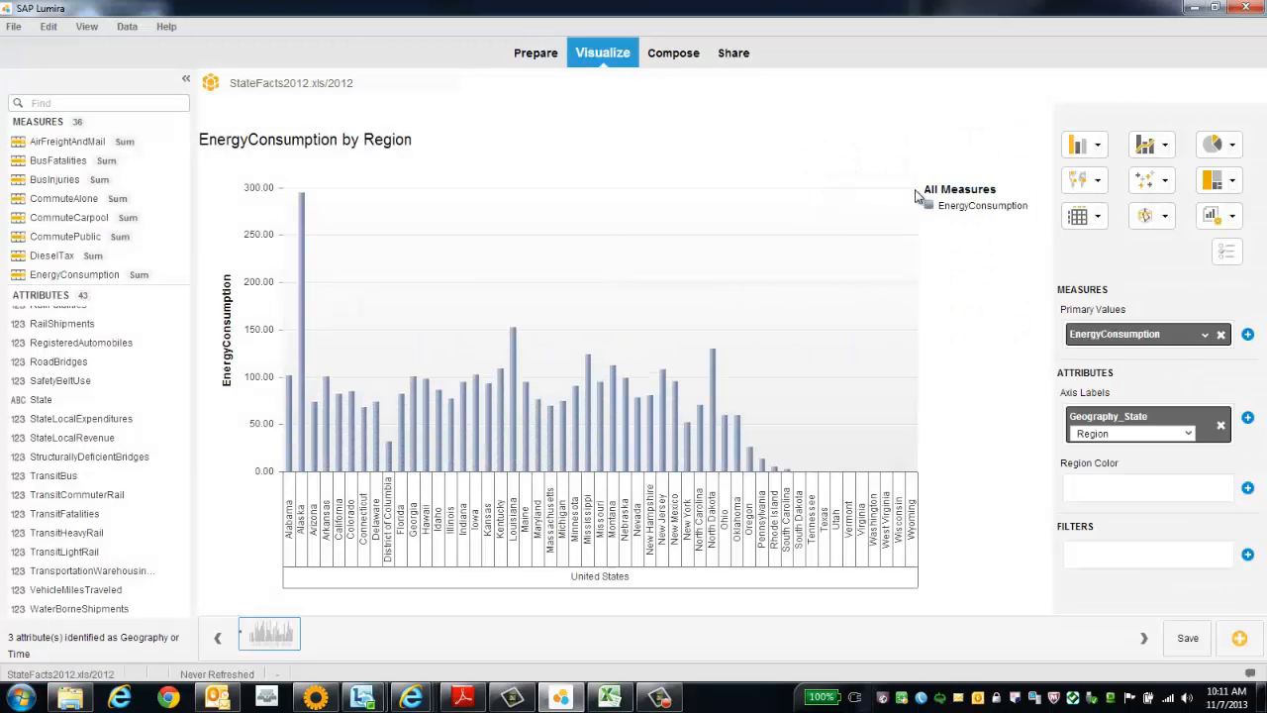
left_click_drag(119, 255, 1112, 333)
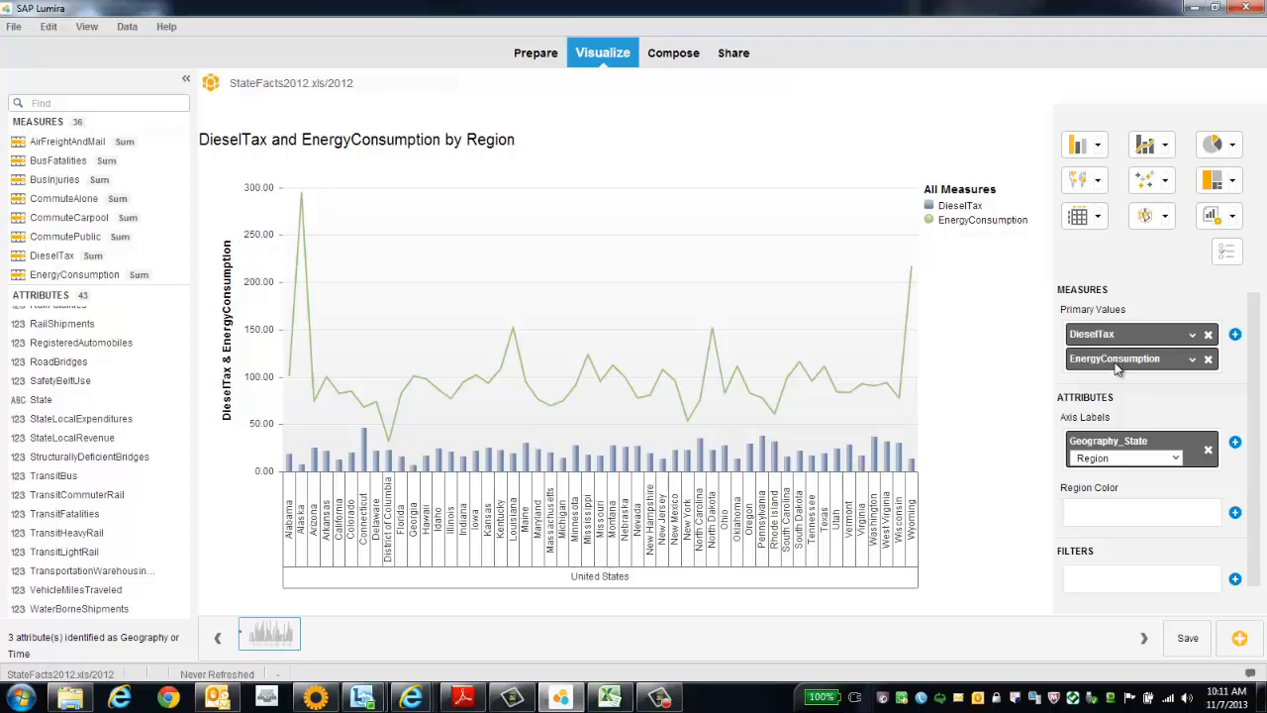
left_click_drag(1114, 362, 1151, 368)
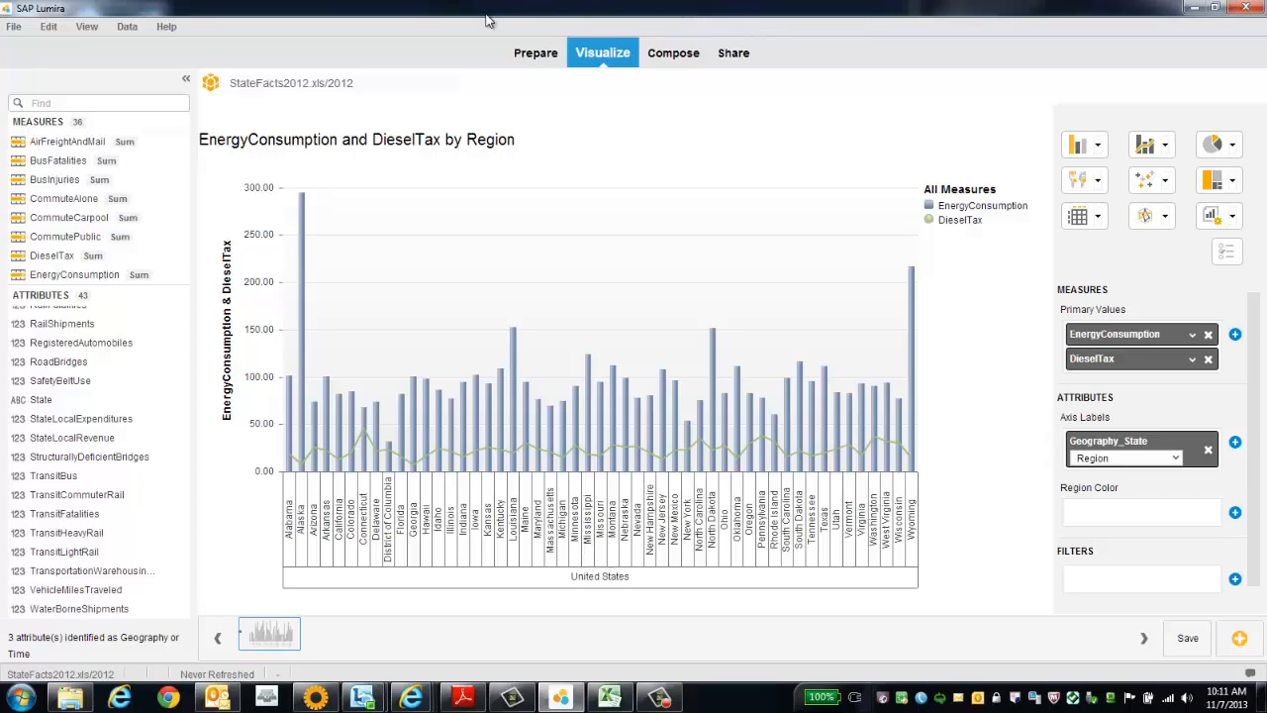
Set the chart style's color palette to Hue 3 in the preferences.
left_click(15, 32)
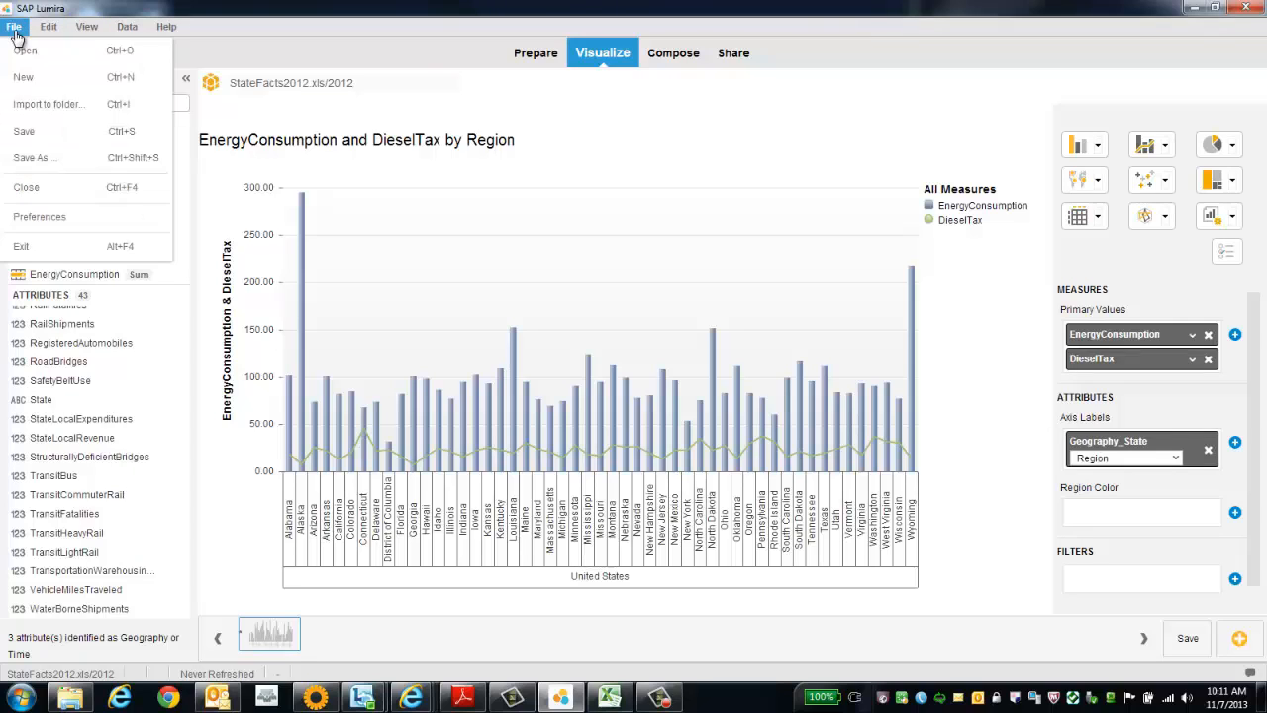
left_click(75, 226)
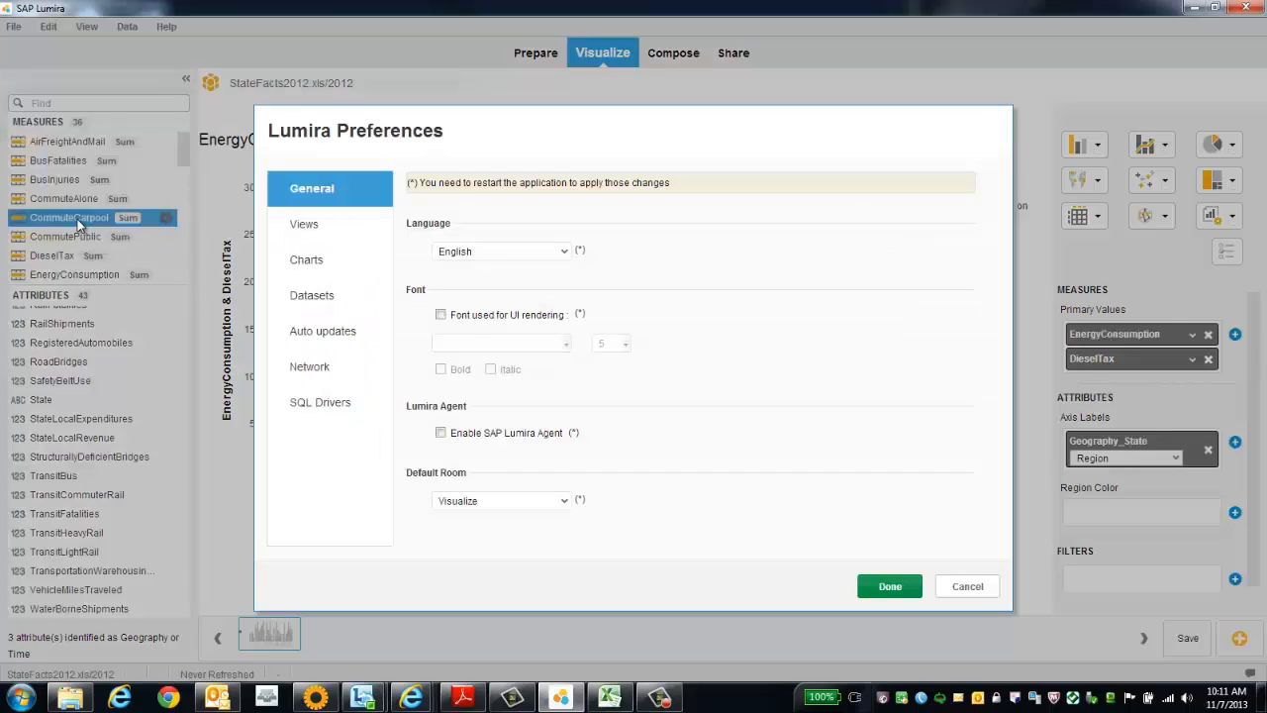
left_click(306, 261)
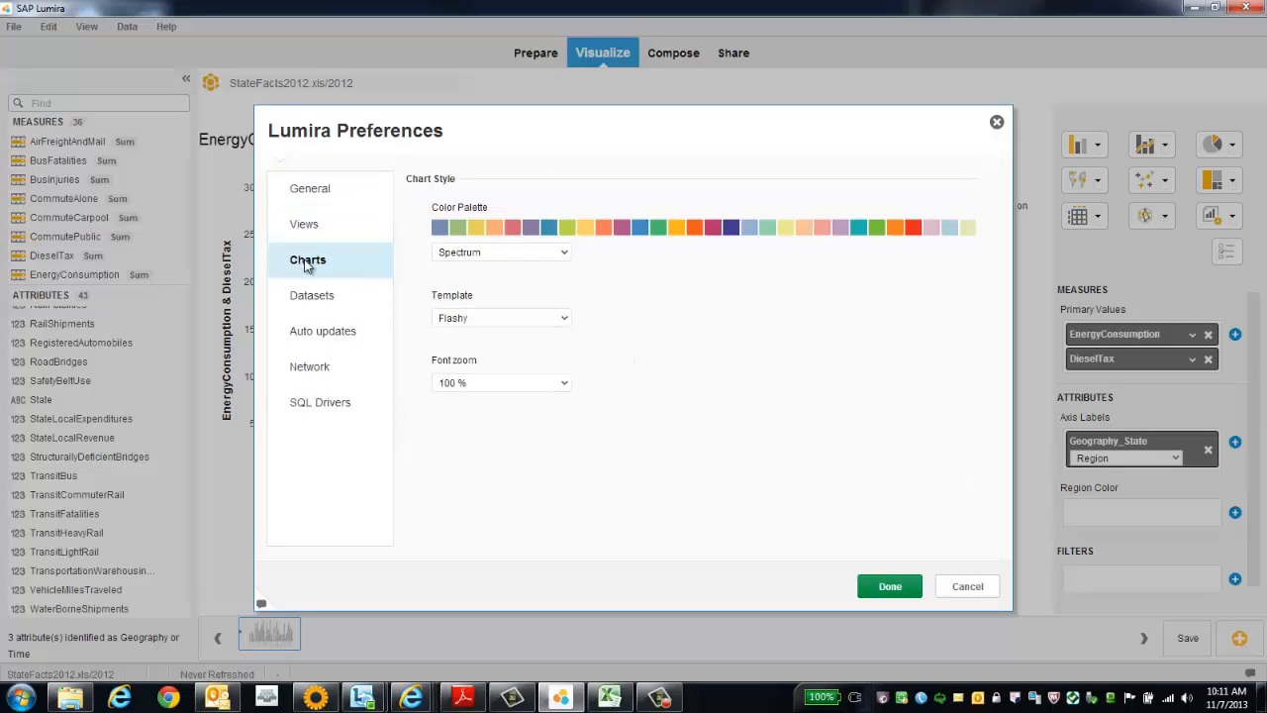
left_click(568, 254)
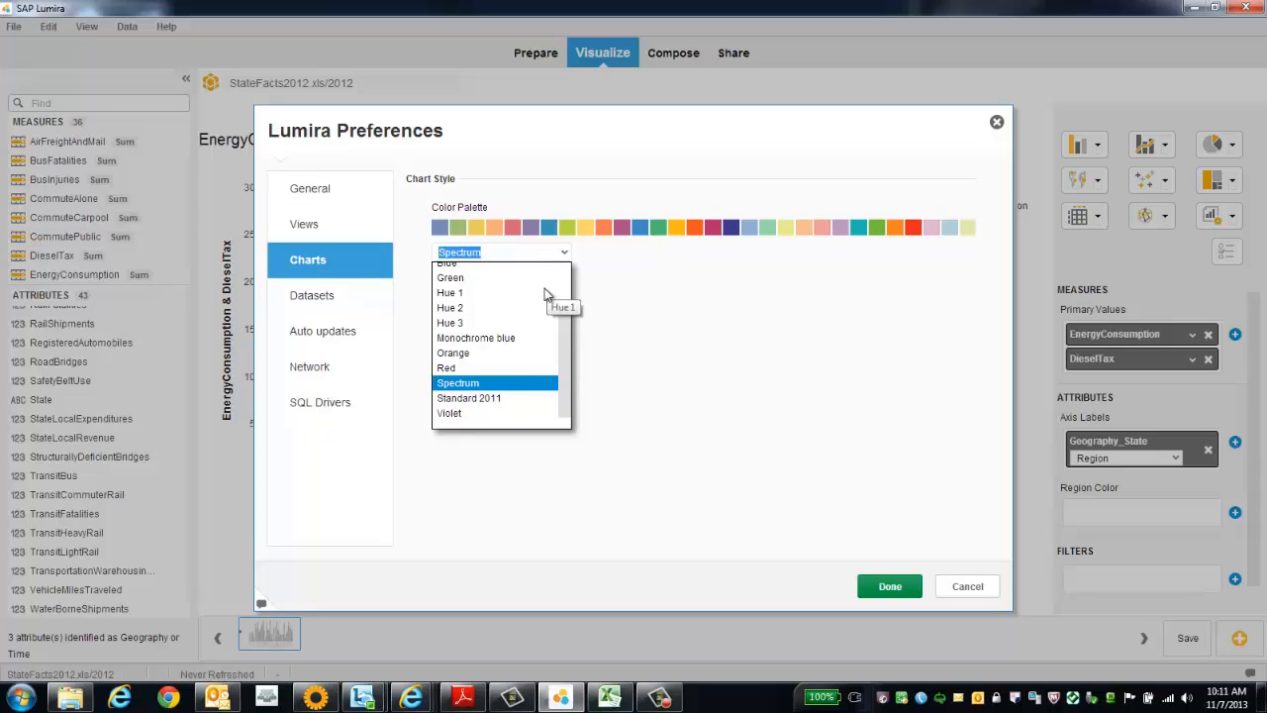
left_click(465, 324)
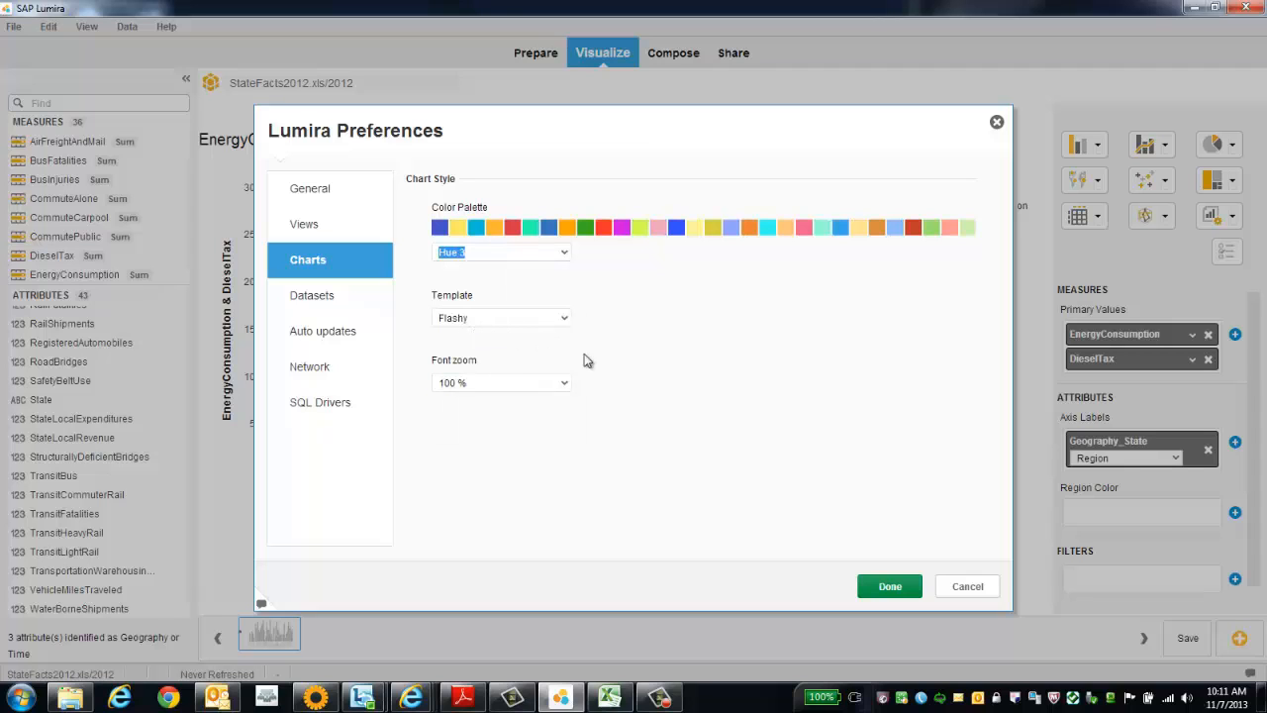
left_click(889, 586)
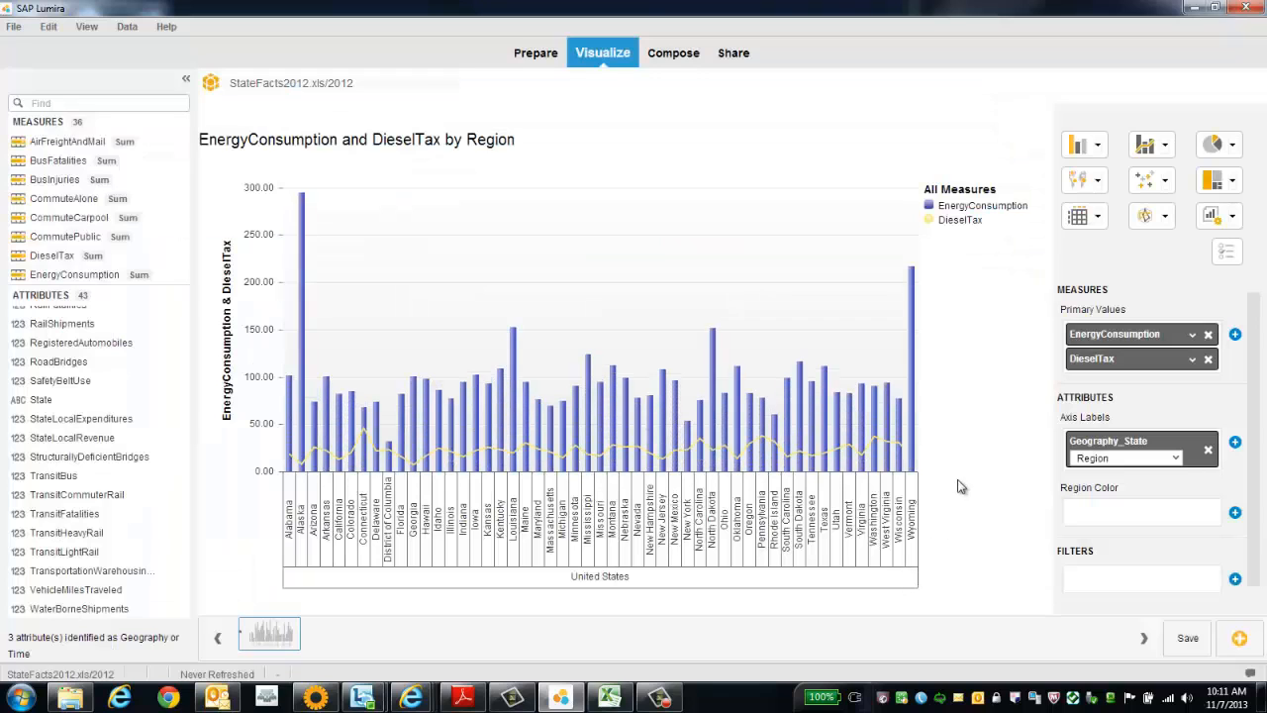